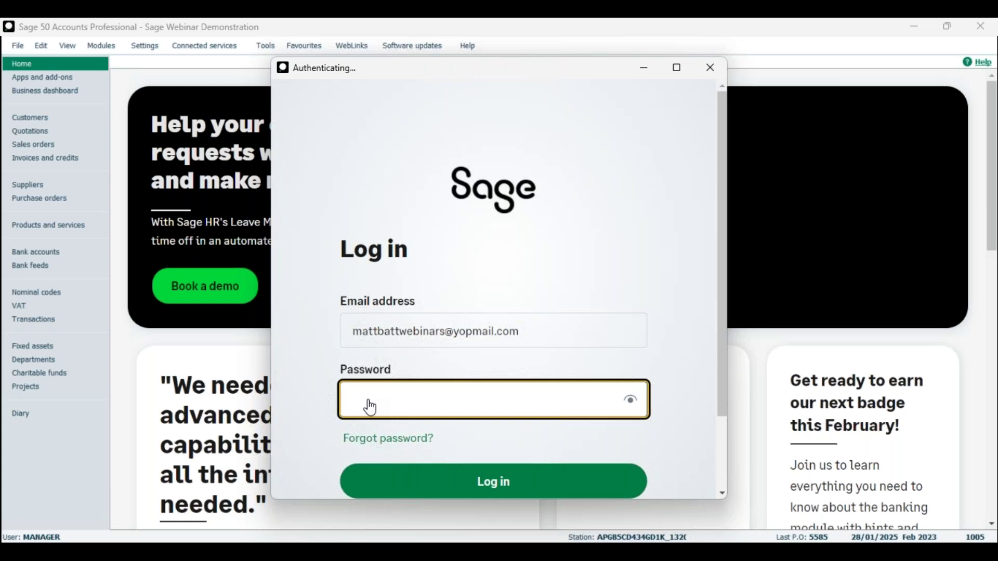
- Log in to the Sage account by entering the account password
text(•••••••••••••)
click(478, 490)
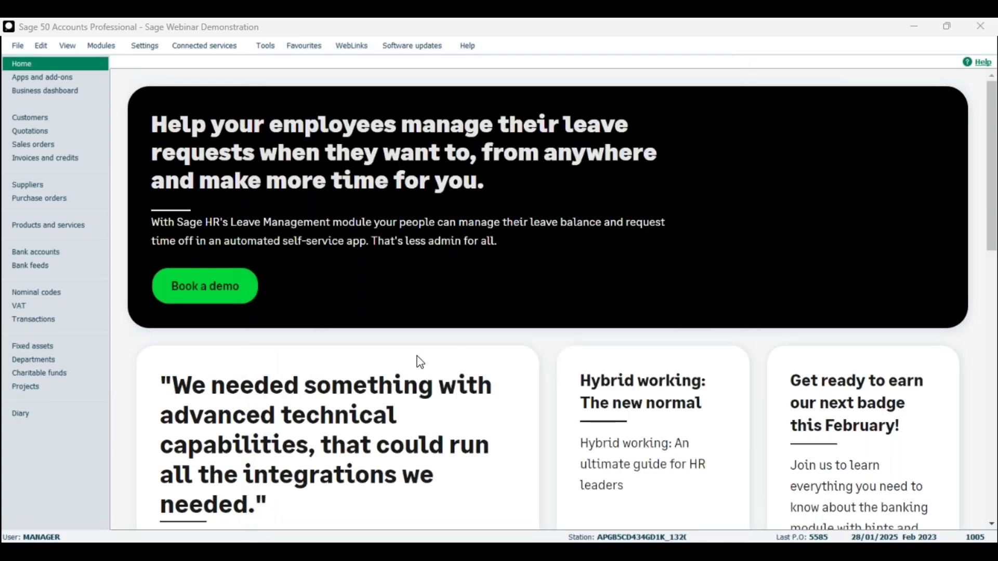
- Examine the Parameters in the company preferences, including the Enable Data management option, and close the preferences
drag(320, 104, 598, 67)
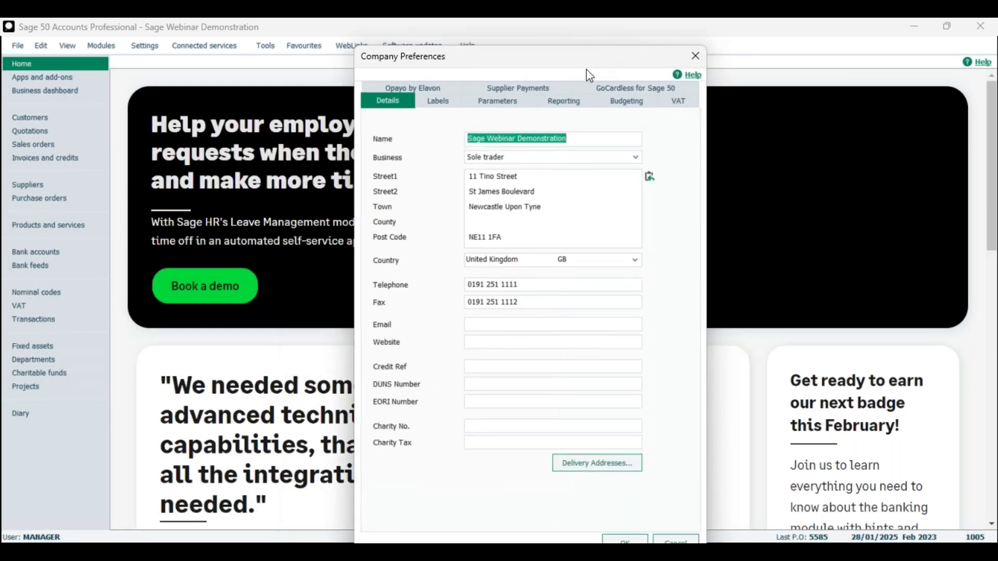
click(505, 107)
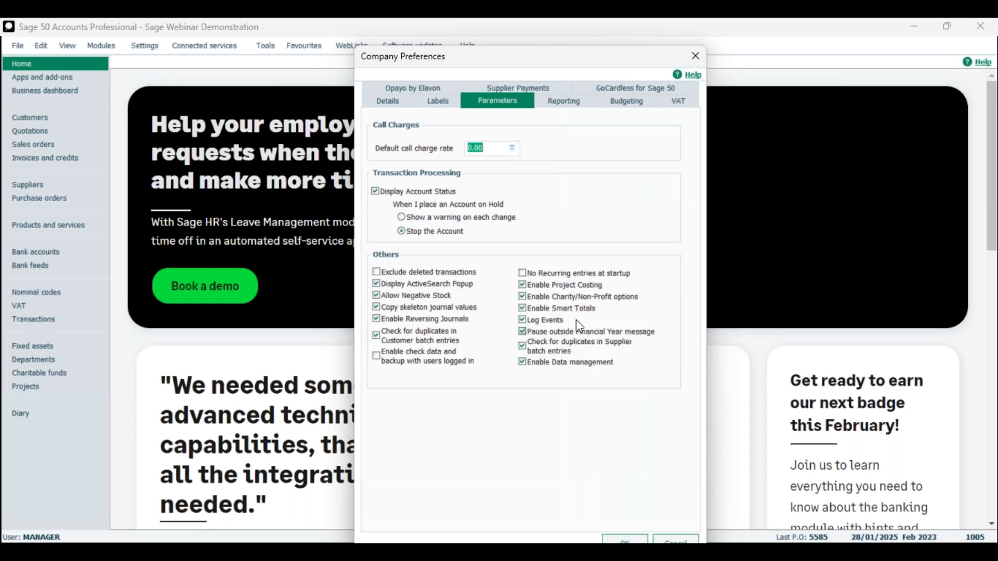
drag(539, 61, 530, 47)
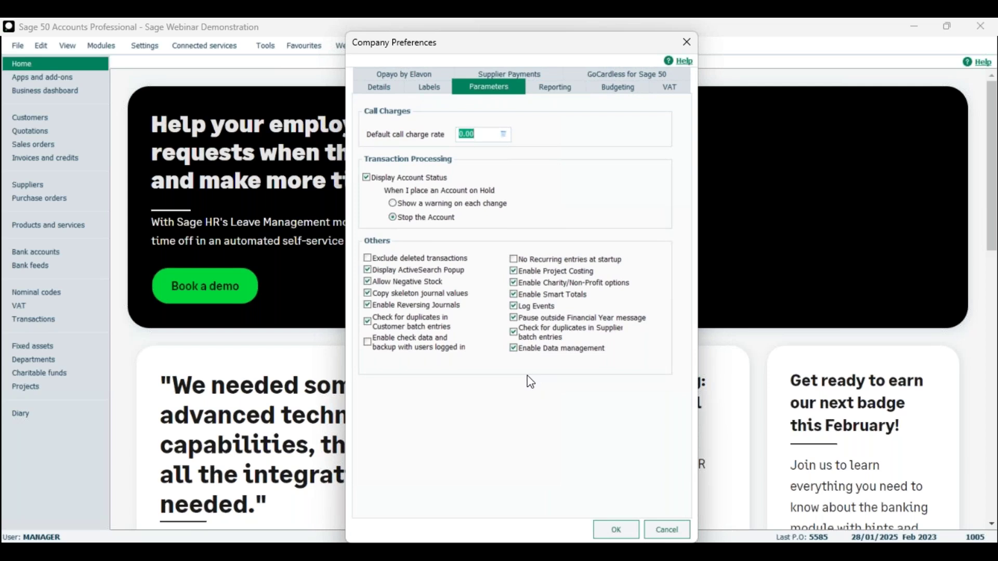
click(616, 529)
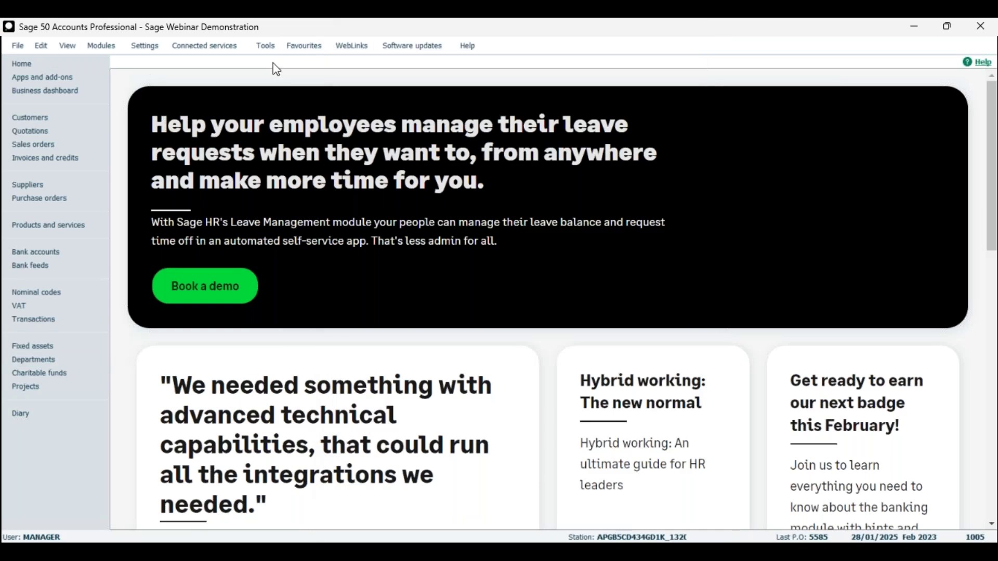
- Start the period-end Data management process and proceed to its Backup and archive stage
click(268, 46)
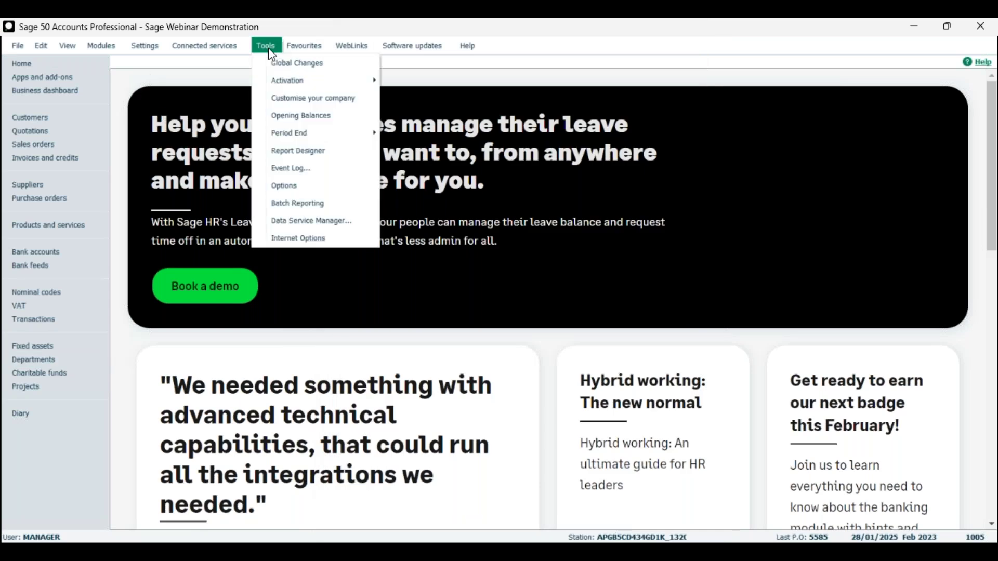
mouse_move(306, 134)
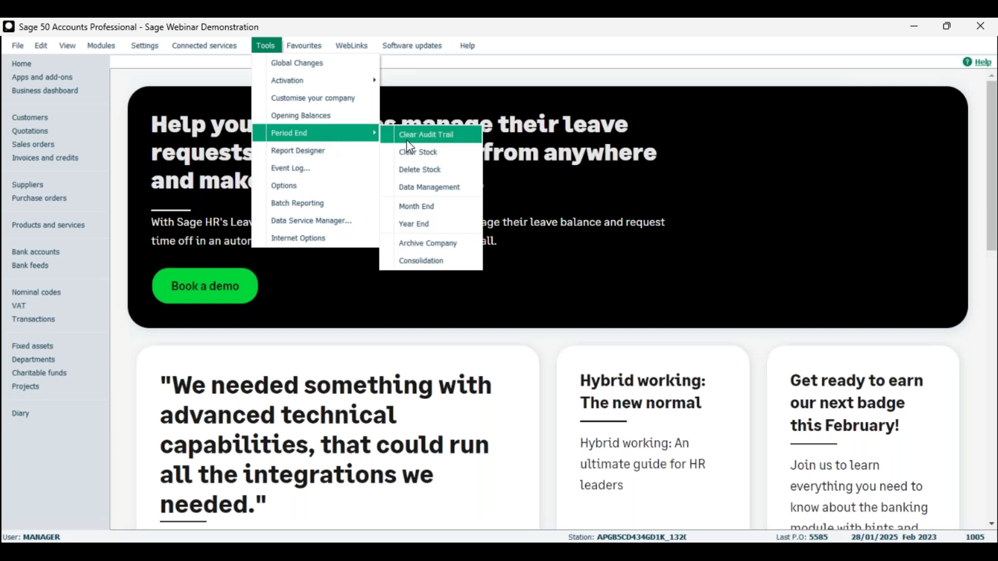
click(435, 188)
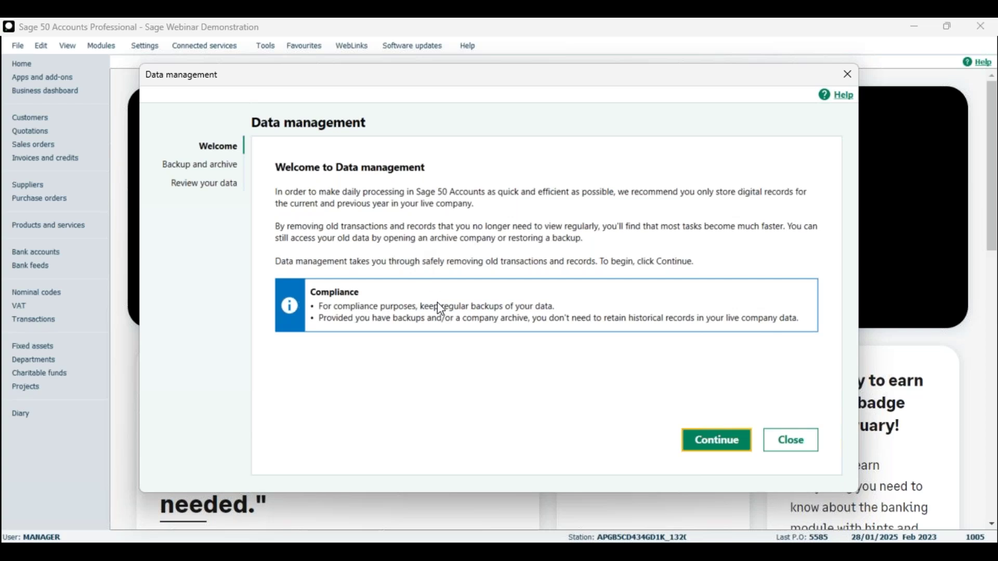
click(702, 446)
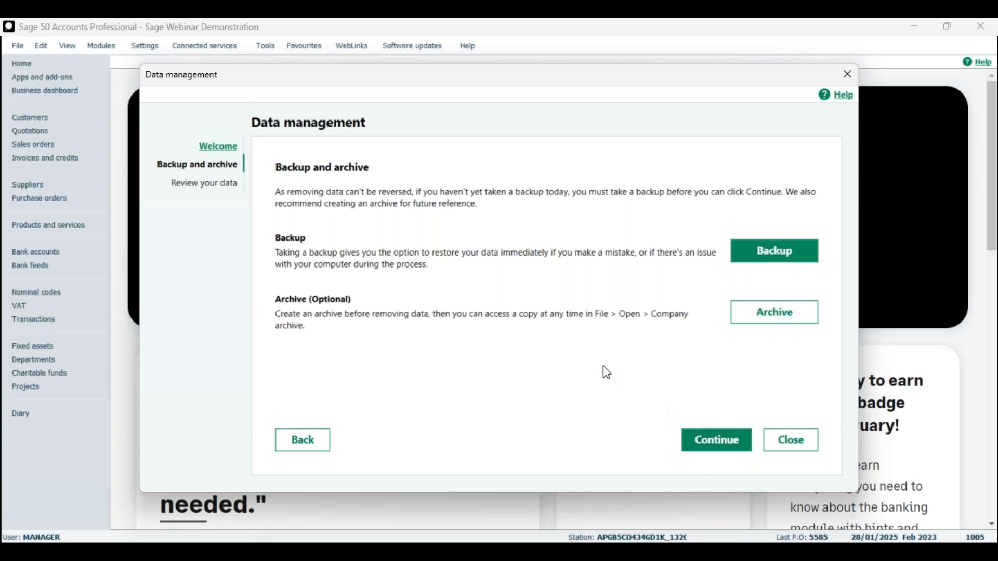
- Back up the company's data files to the Downloads folder, checking the data before the backup
click(760, 257)
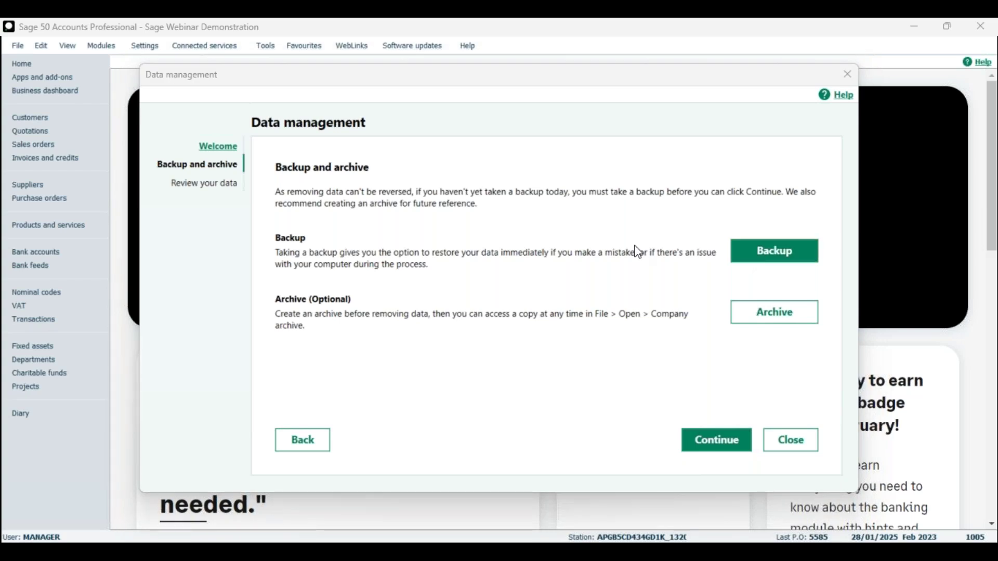
drag(3, 318, 425, 173)
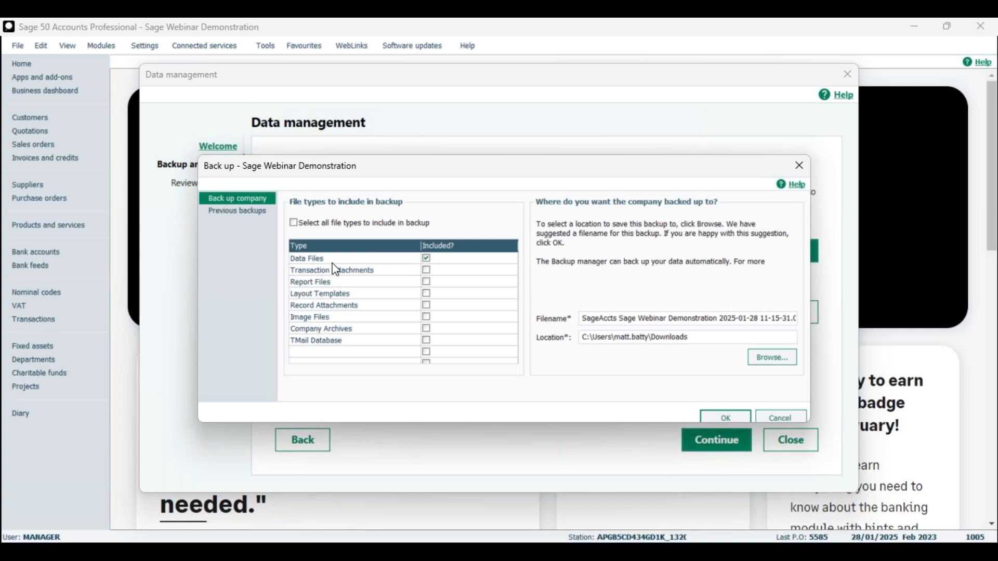
click(719, 416)
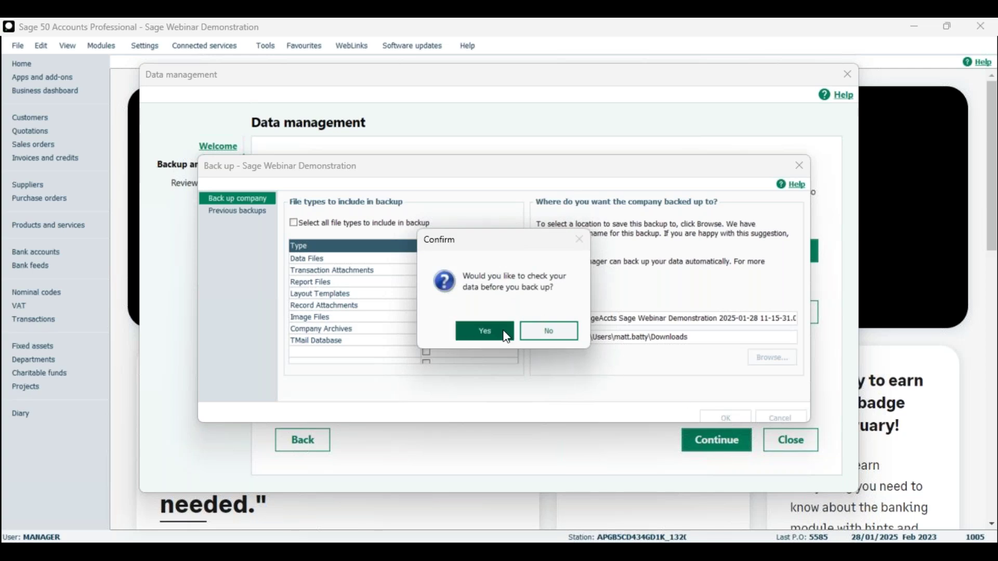
click(507, 337)
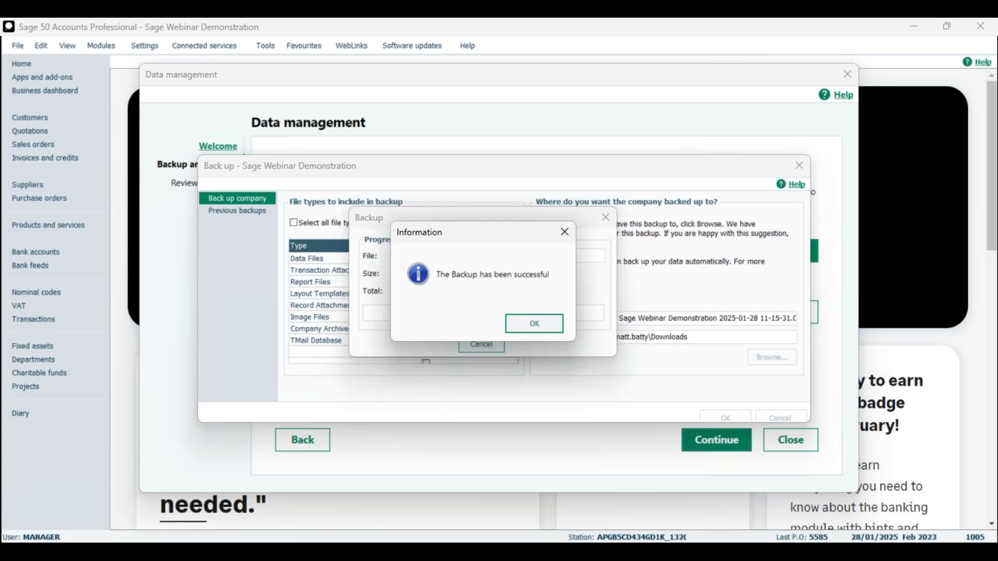
click(536, 322)
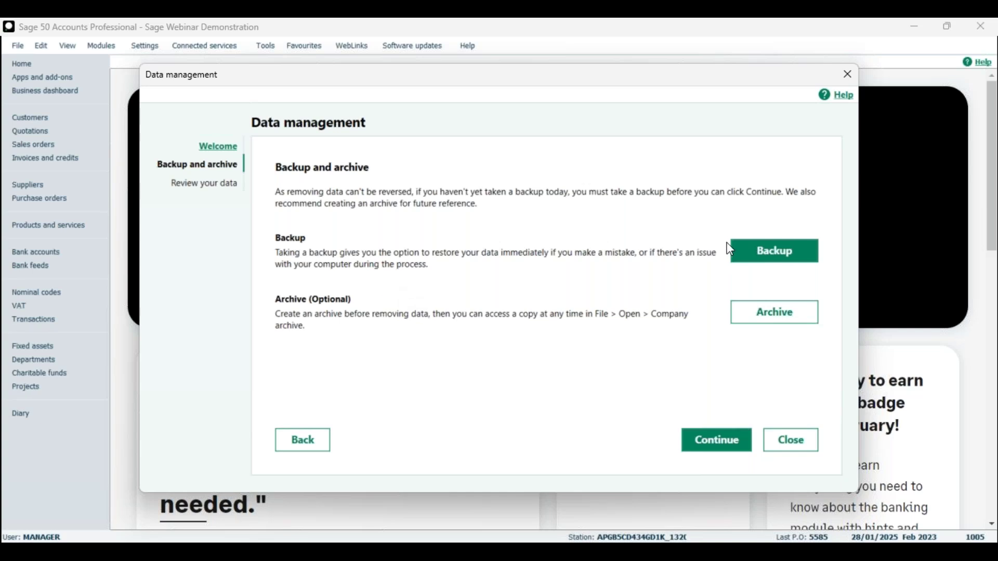
- Create a company archive with the description "Pre Deletion Jan 2025"
click(782, 321)
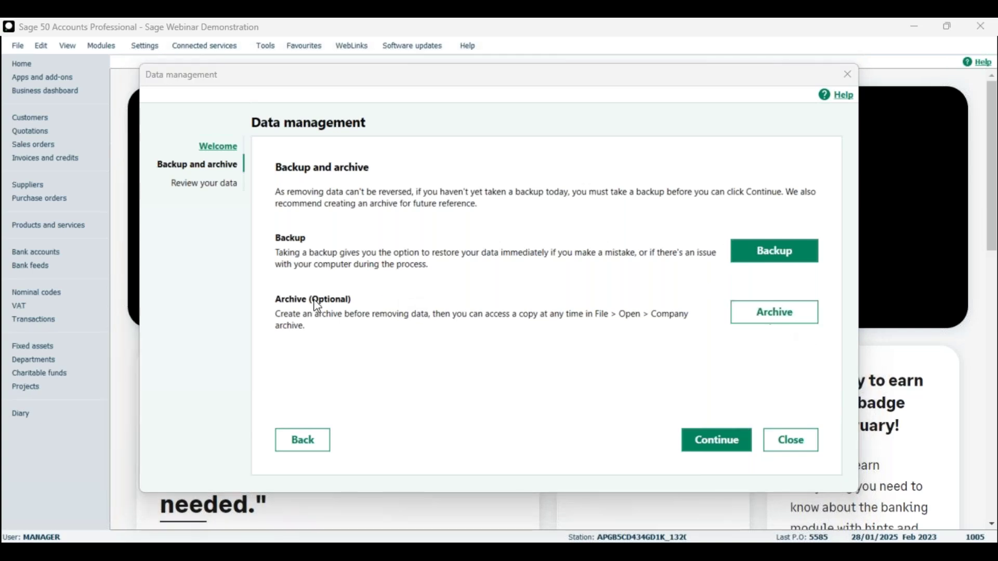
drag(0, 293, 748, 211)
drag(448, 343, 349, 355)
key(BackSpace)
text(Pre Deletion)
key(BackSpace)
key(BackSpace)
key(BackSpace)
key(BackSpace)
text(tion)
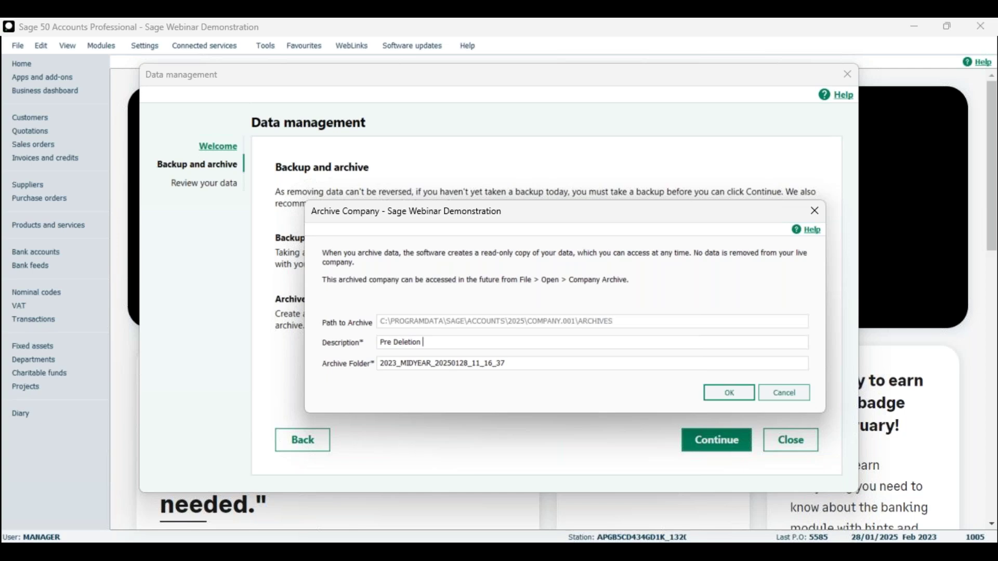
text( Jan 2025)
drag(531, 219, 513, 209)
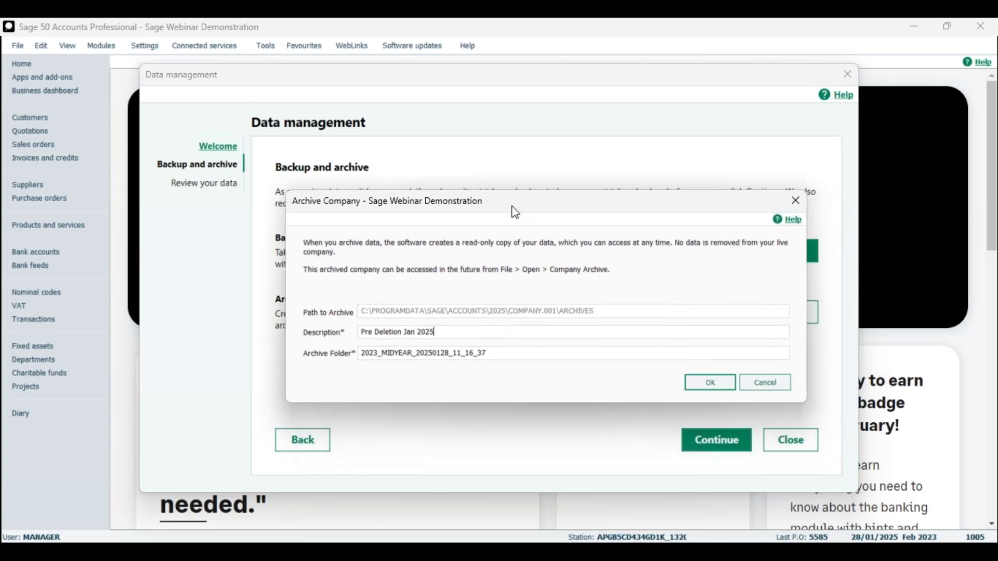
click(705, 387)
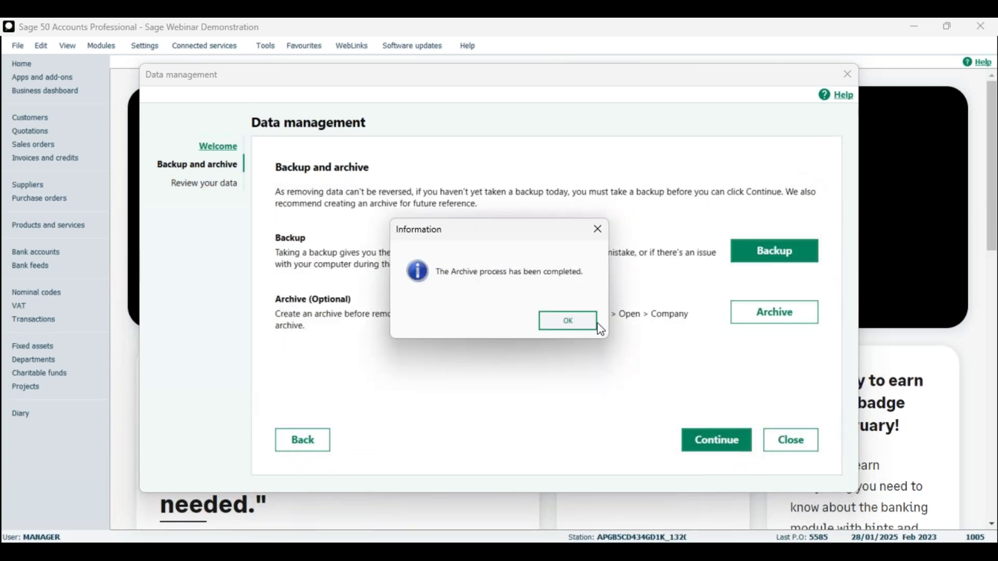
click(570, 323)
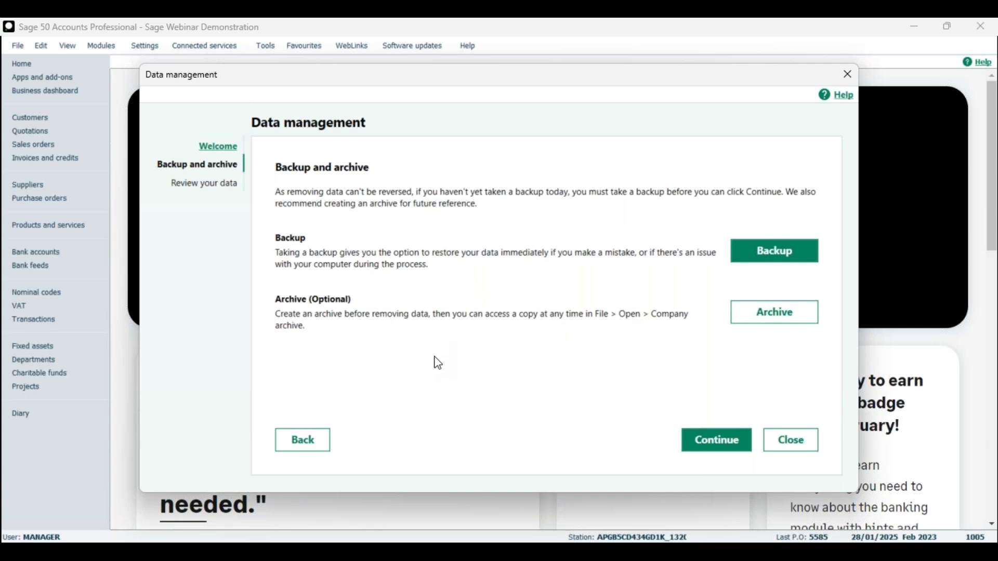
- Proceed to the data review stage and open the Clear audit trail task
click(719, 445)
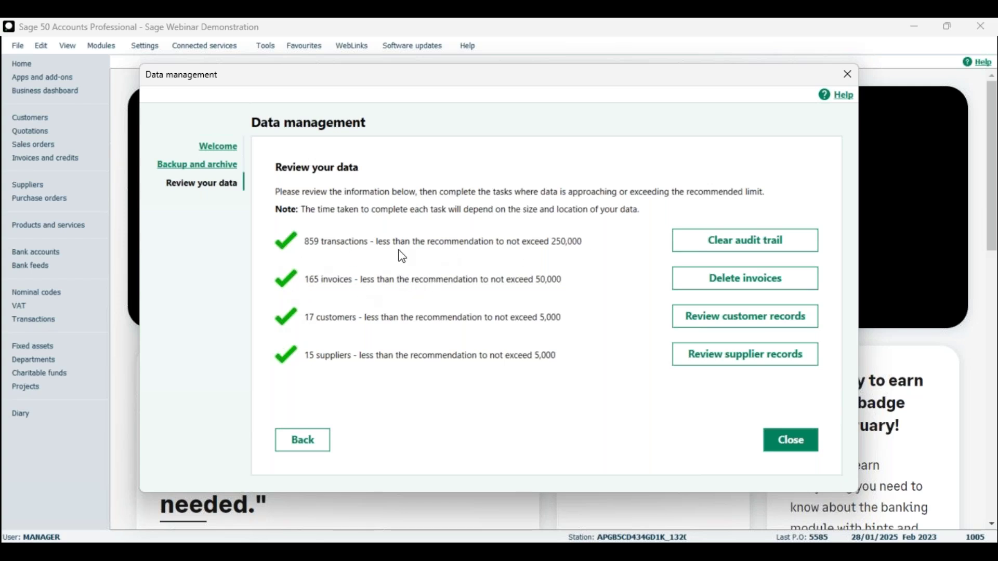
click(736, 253)
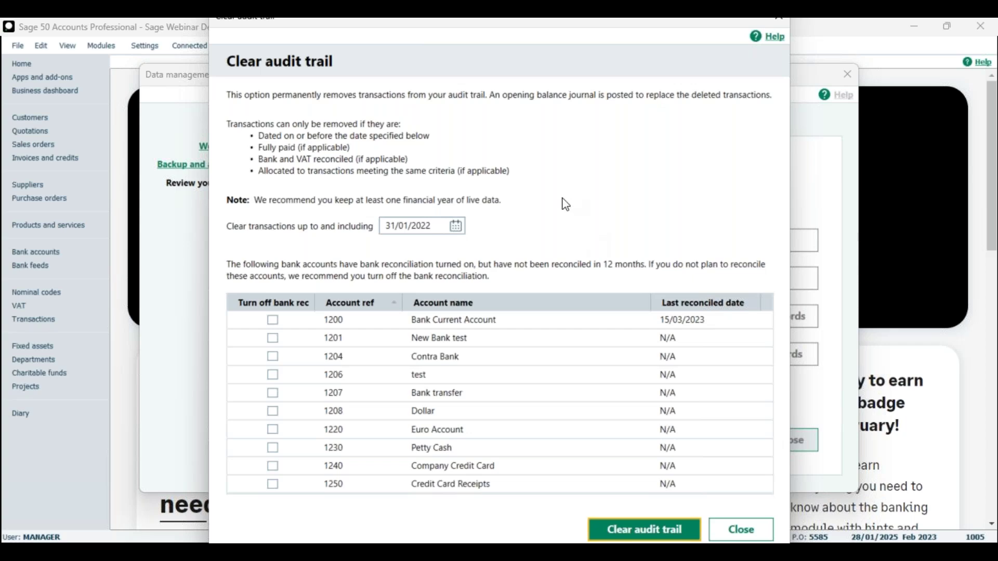
- Try to clear the audit trail of transactions up to and including 31/01/2024
click(432, 229)
key(BackSpace)
text(4)
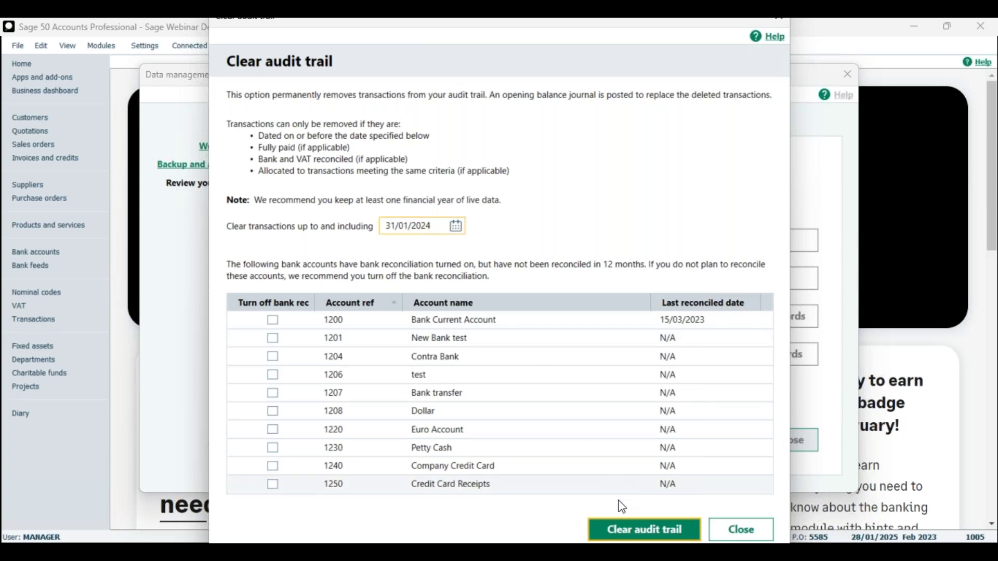
click(615, 529)
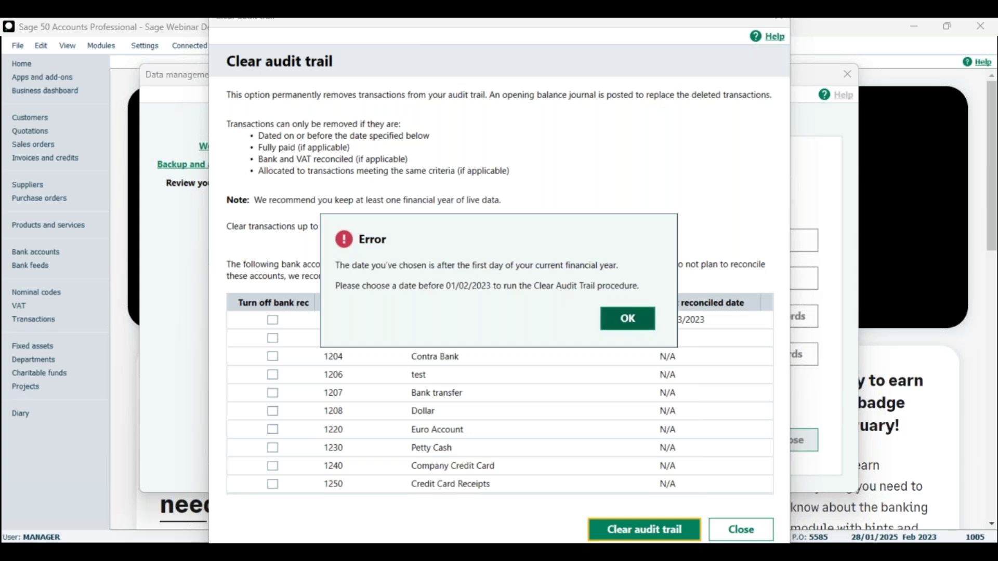
key(Return)
- Clear the audit trail of transactions up to and including 31/01/2023
click(414, 225)
click(414, 224)
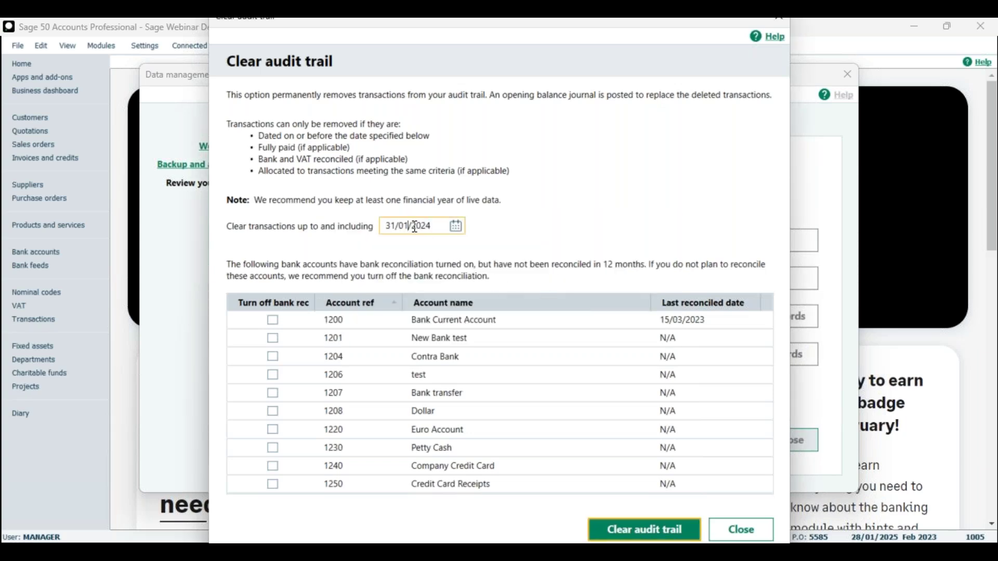
key(BackSpace)
text(3)
click(638, 529)
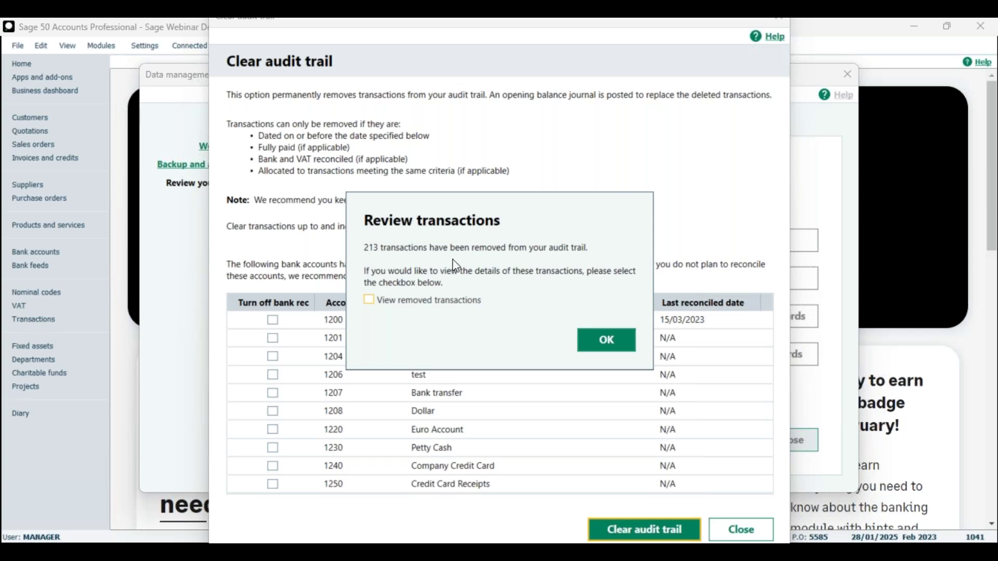
- View the removed transactions in the Audit Trail Historic List report, read through its pages, and close the preview
click(370, 301)
click(614, 347)
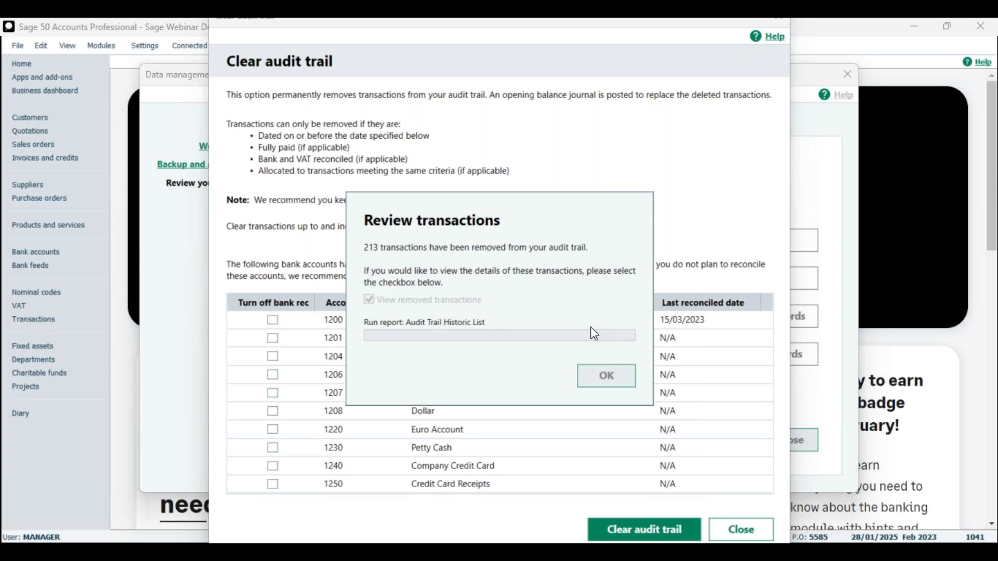
drag(0, 272, 554, 123)
scroll(335, 355, down, 3)
scroll(340, 348, down, 5)
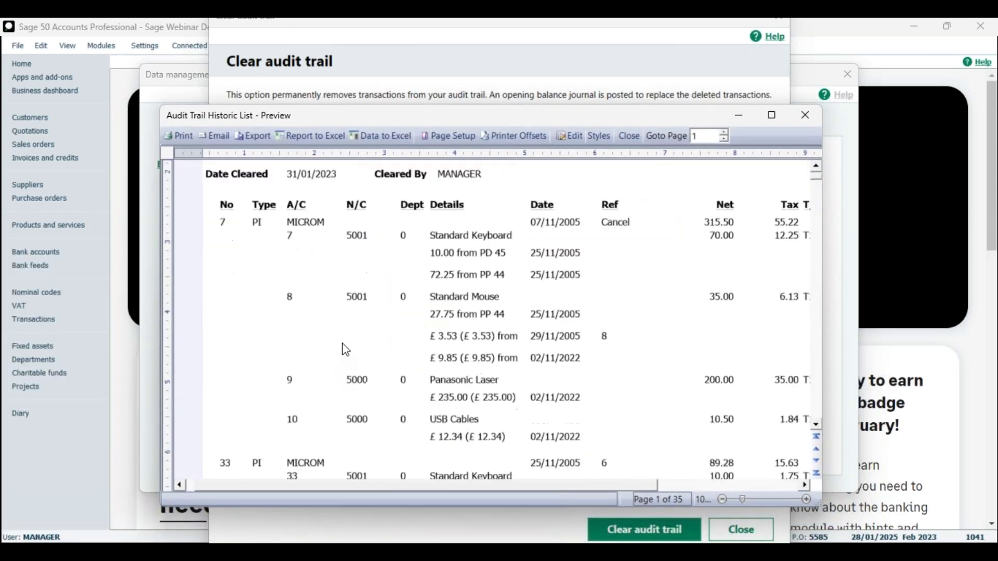
scroll(522, 345, up, 8)
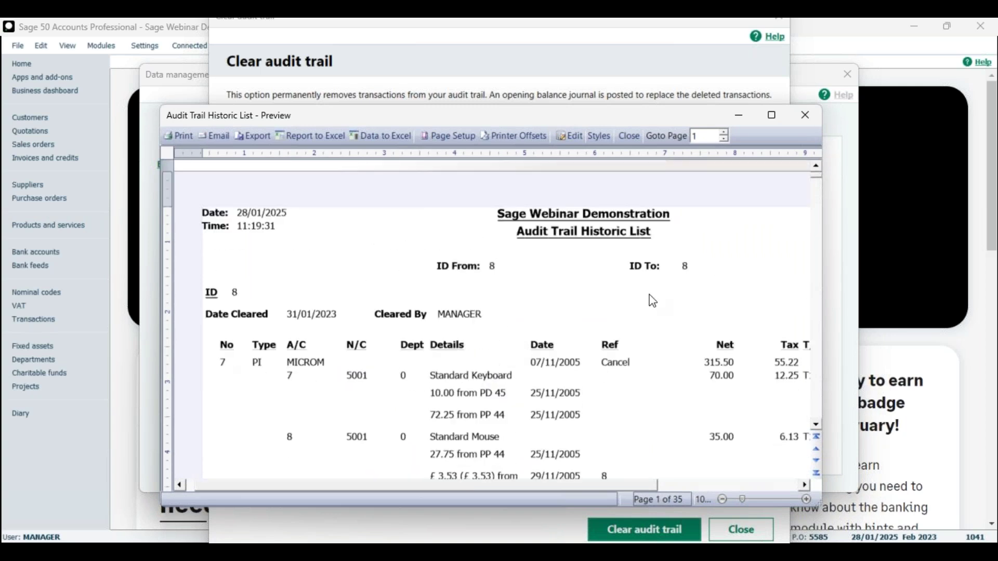
click(774, 117)
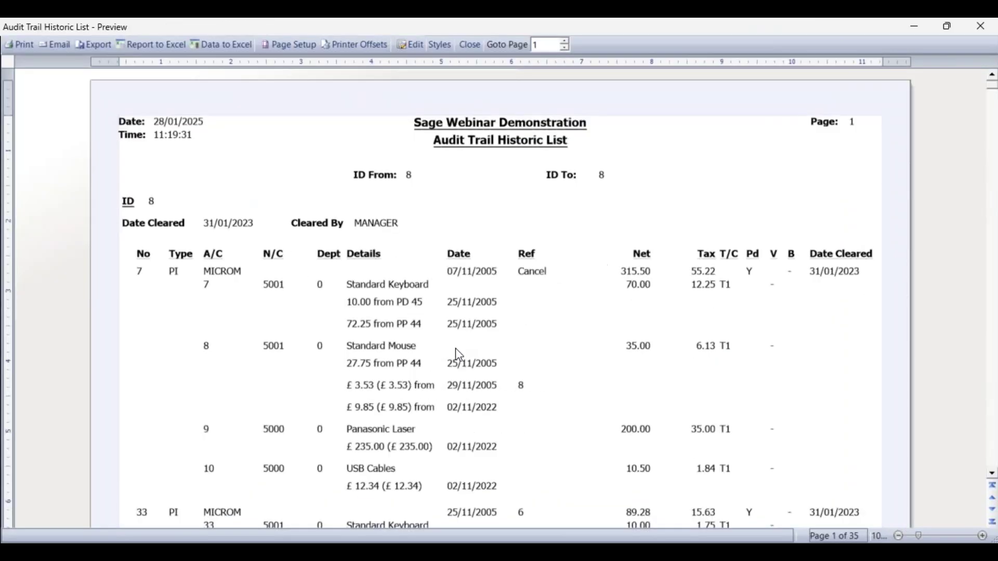
scroll(361, 268, down, 5)
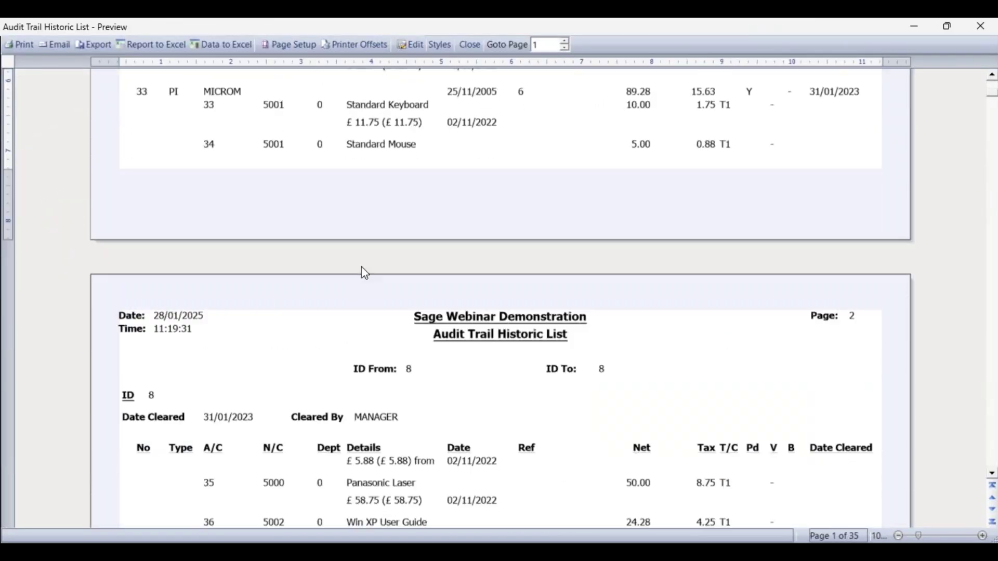
scroll(548, 375, down, 4)
scroll(519, 354, down, 4)
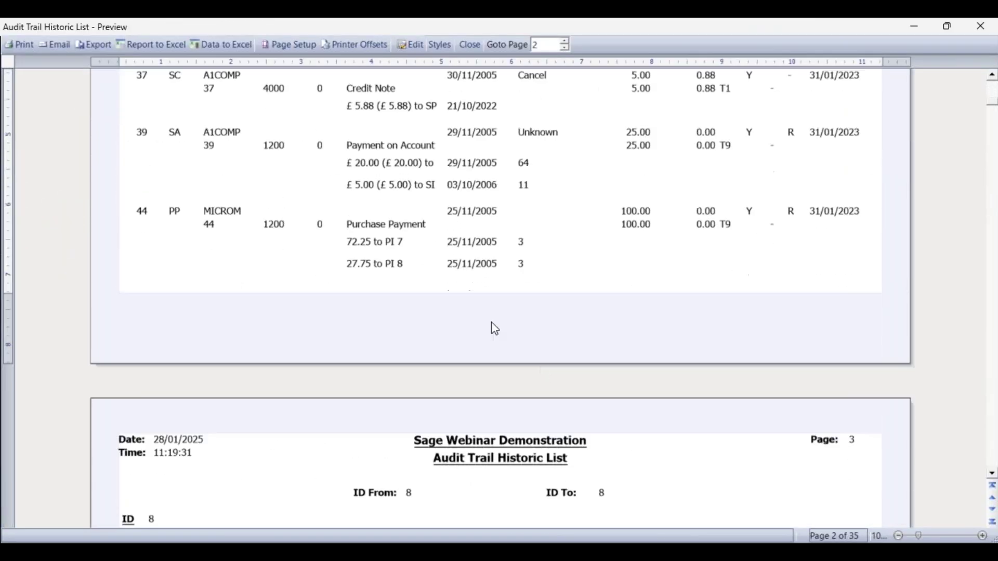
click(976, 33)
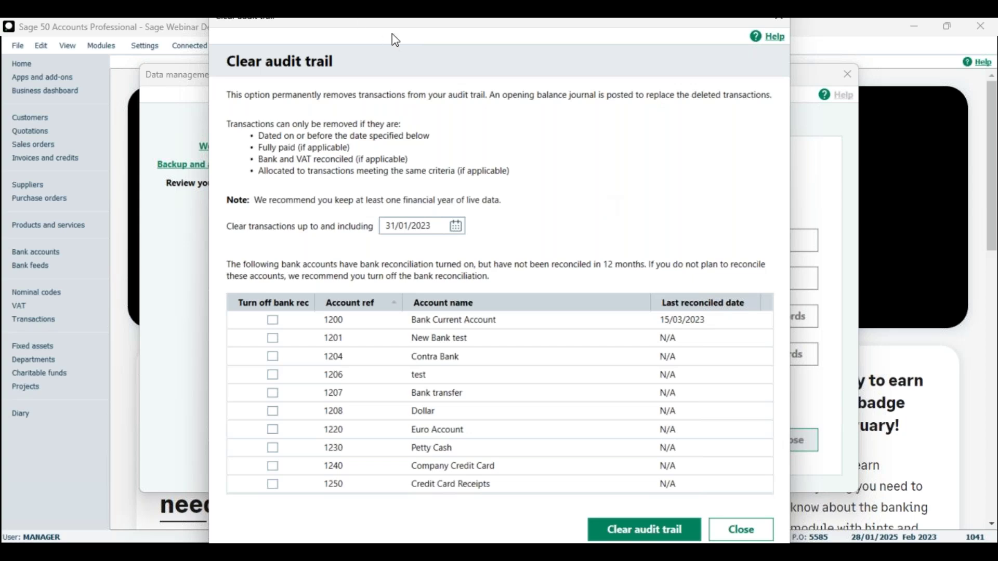
- Move the Clear audit trail window aside to expose the data review behind it, and close the task
drag(395, 31, 518, 44)
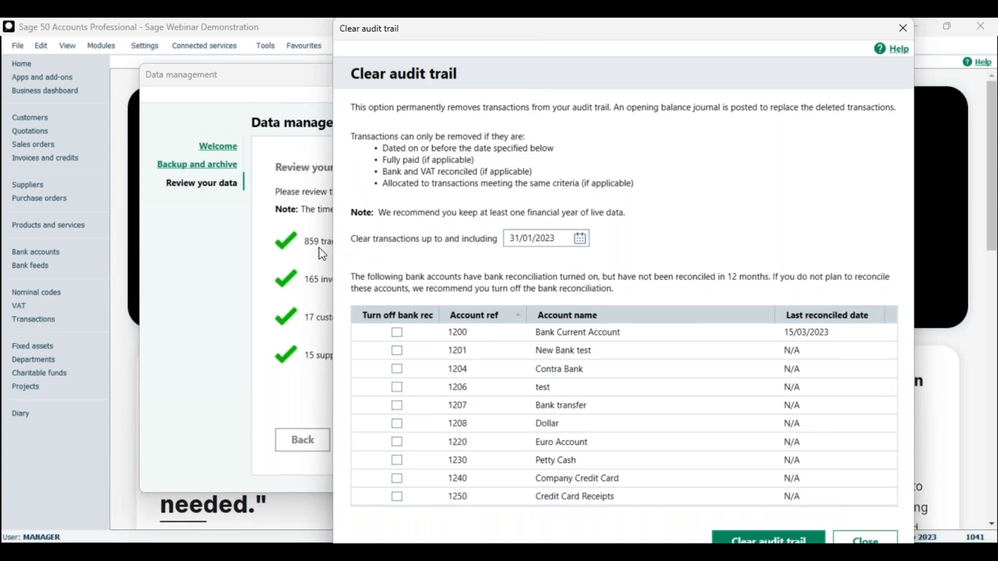
mouse_move(421, 29)
mouse_down()
mouse_move(459, 26)
mouse_move(417, 28)
mouse_move(430, 37)
mouse_up()
drag(672, 31, 663, 31)
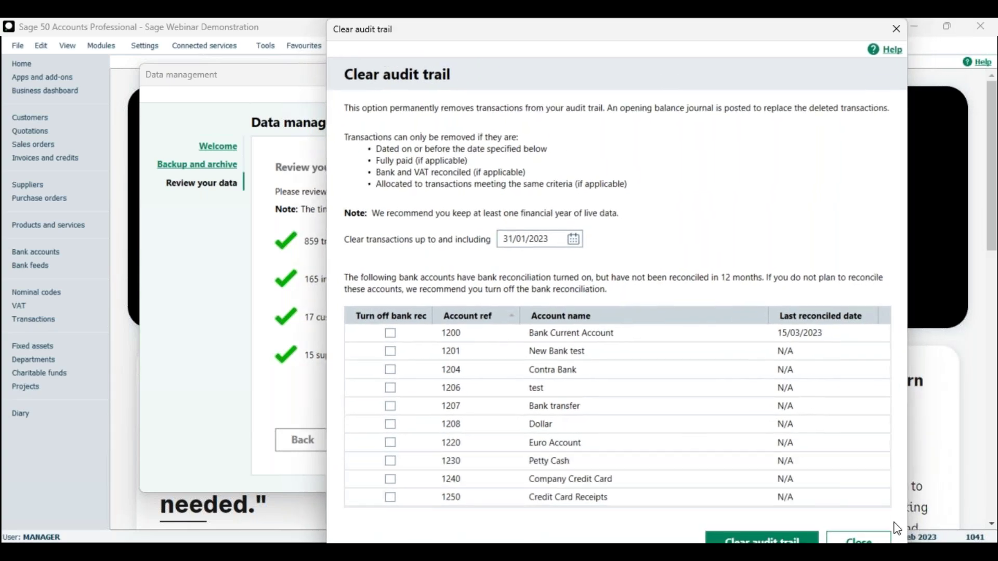
click(864, 540)
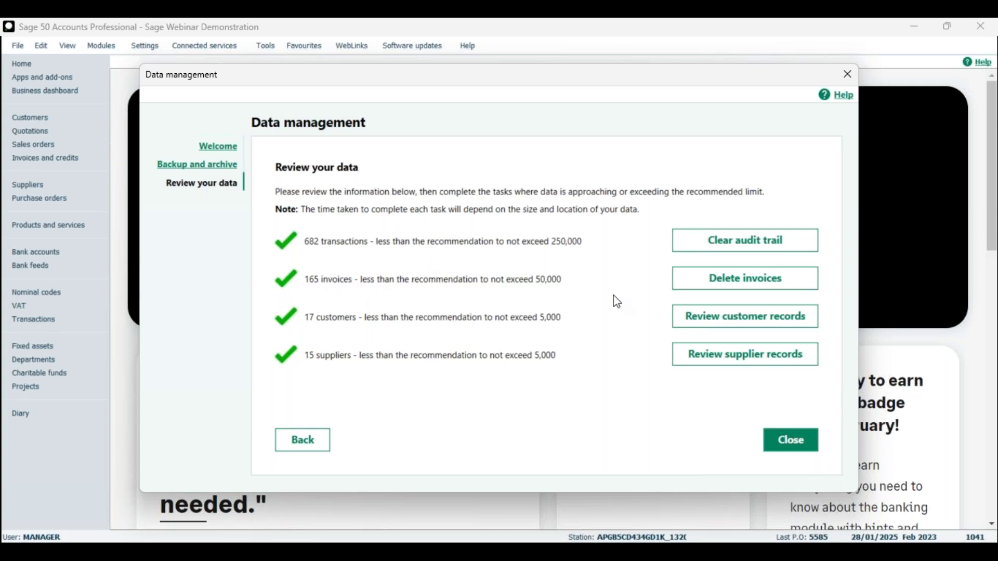
- Try to delete invoices dated up to and including 31/01/2024
click(714, 283)
click(539, 339)
key(BackSpace)
text(4)
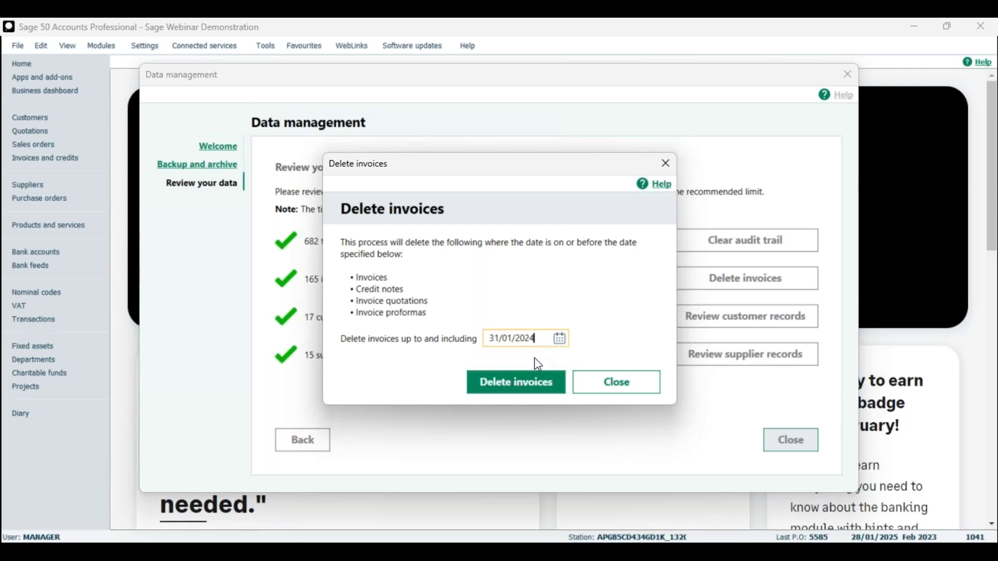
drag(492, 170, 498, 143)
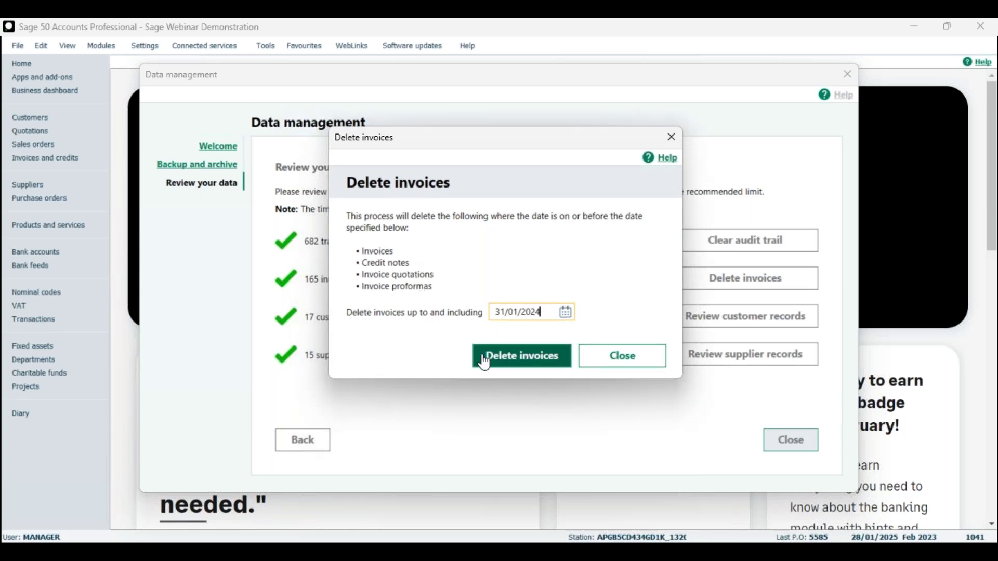
click(512, 362)
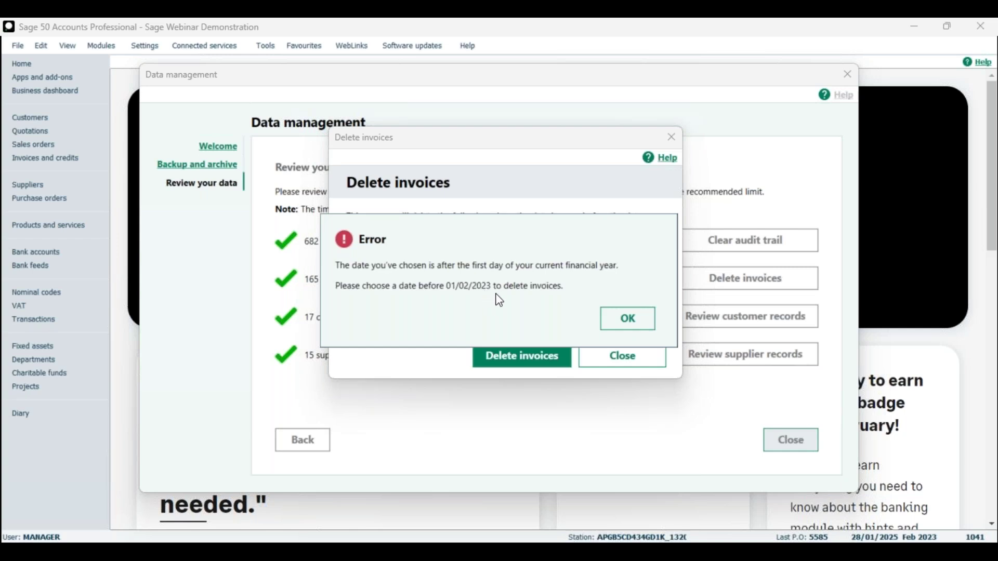
click(626, 320)
- Delete invoices dated up to and including 31/01/2023 and close the task
key(BackSpace)
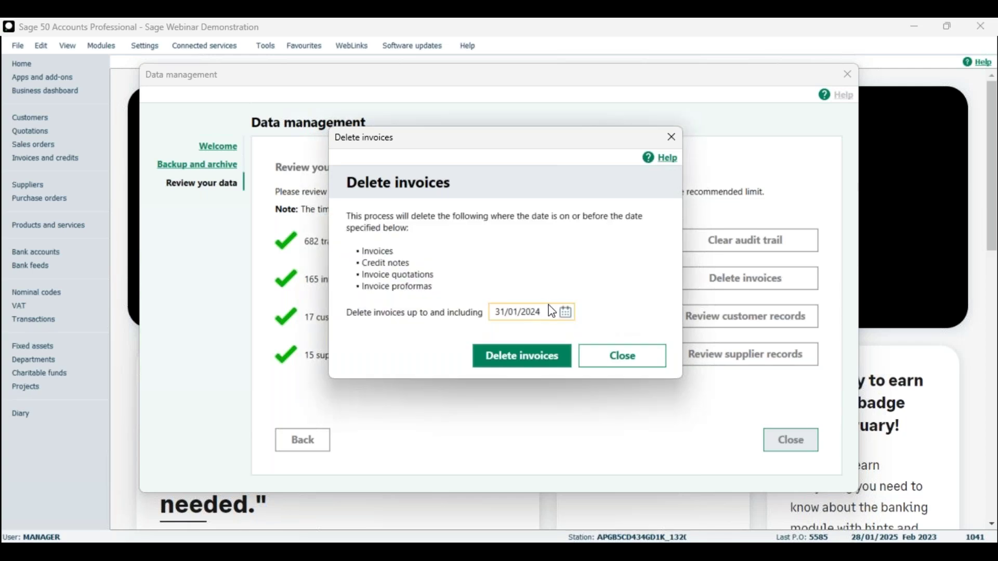
text(3)
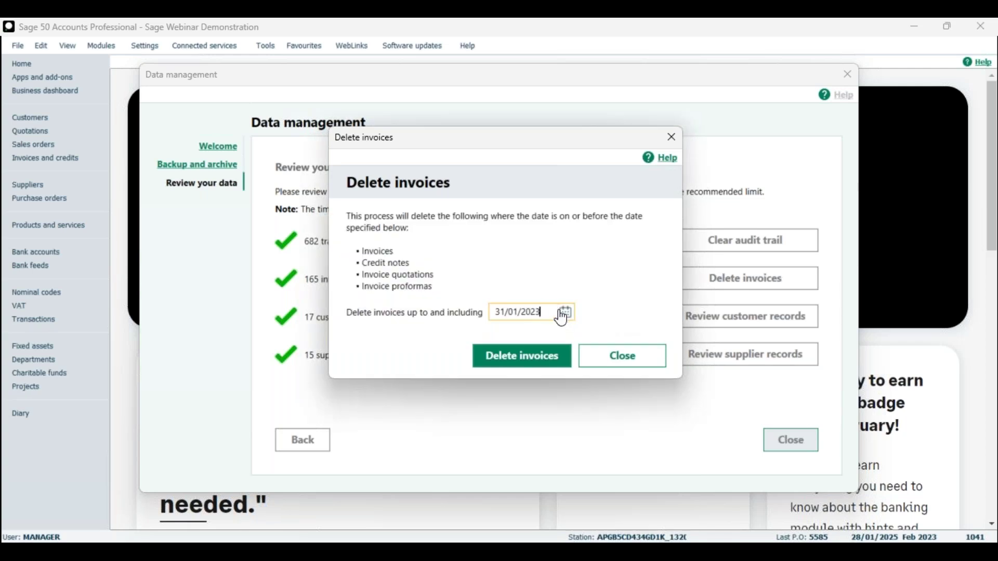
click(539, 357)
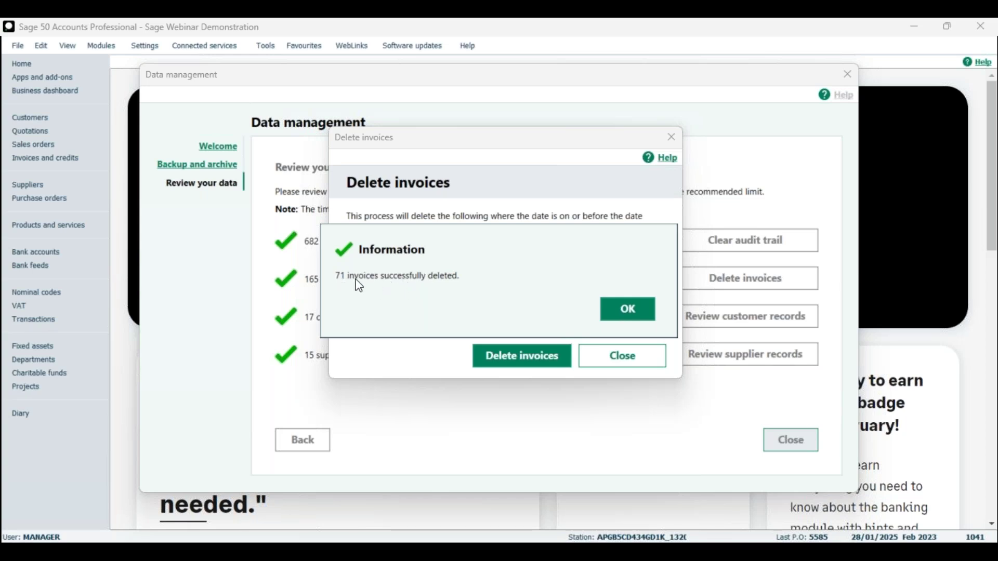
click(629, 312)
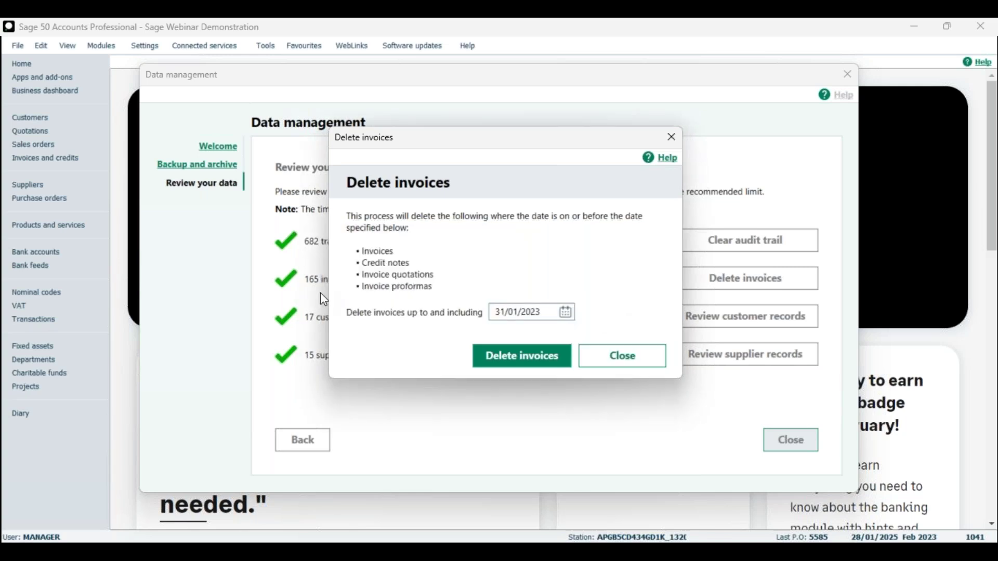
click(623, 357)
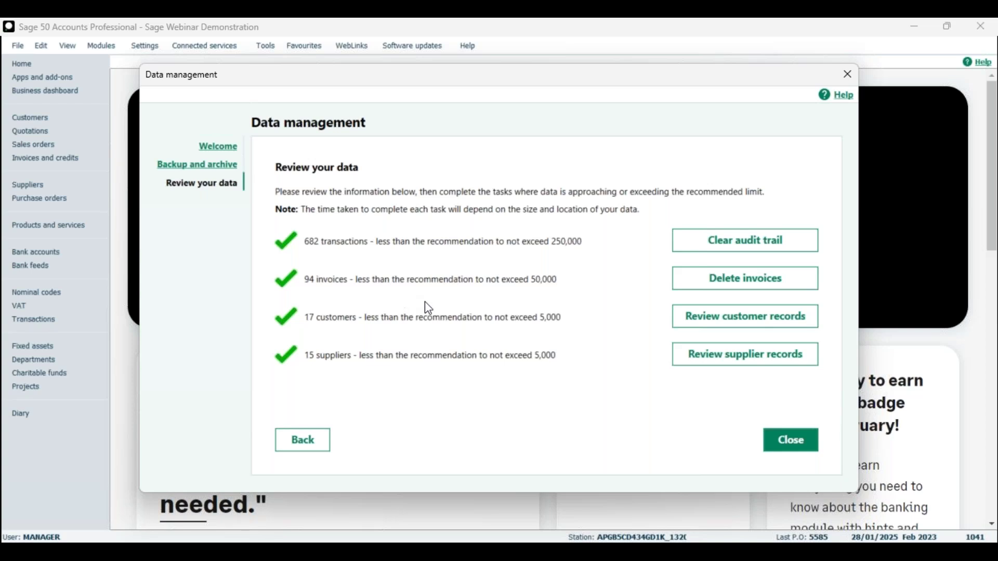
- List the customer records with a last invoice date up to and including 31/01/2023 for review
click(754, 323)
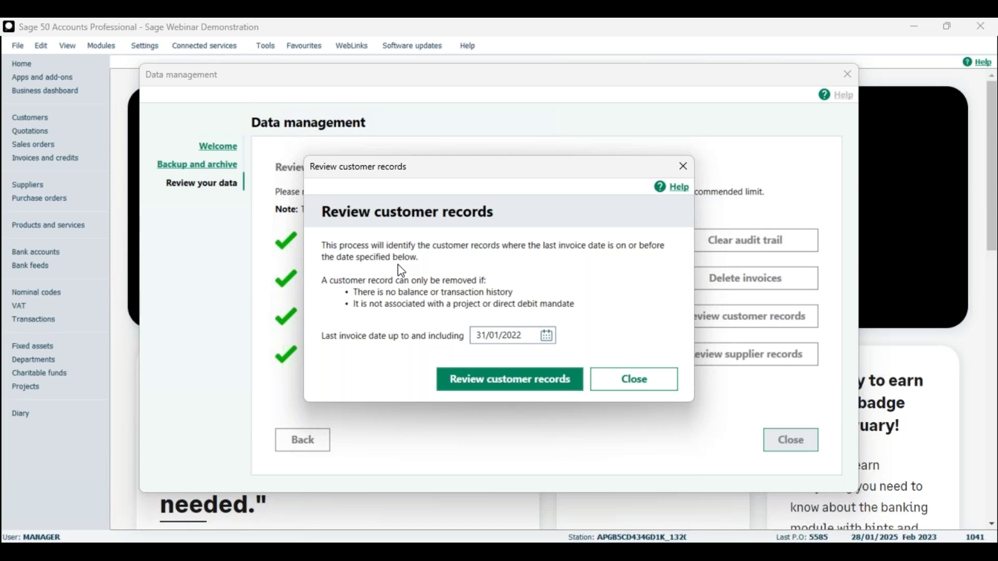
click(520, 337)
click(509, 385)
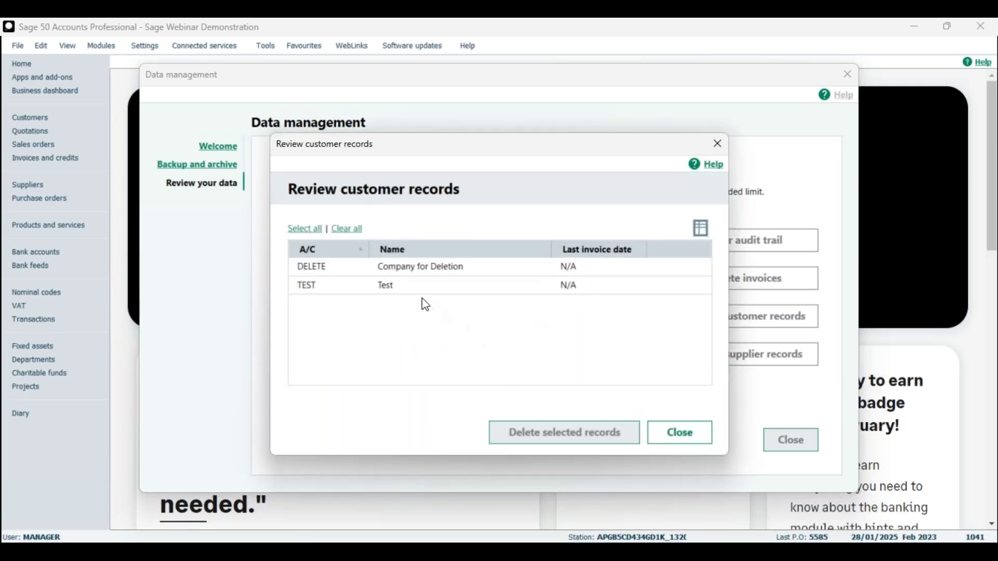
drag(412, 149, 463, 146)
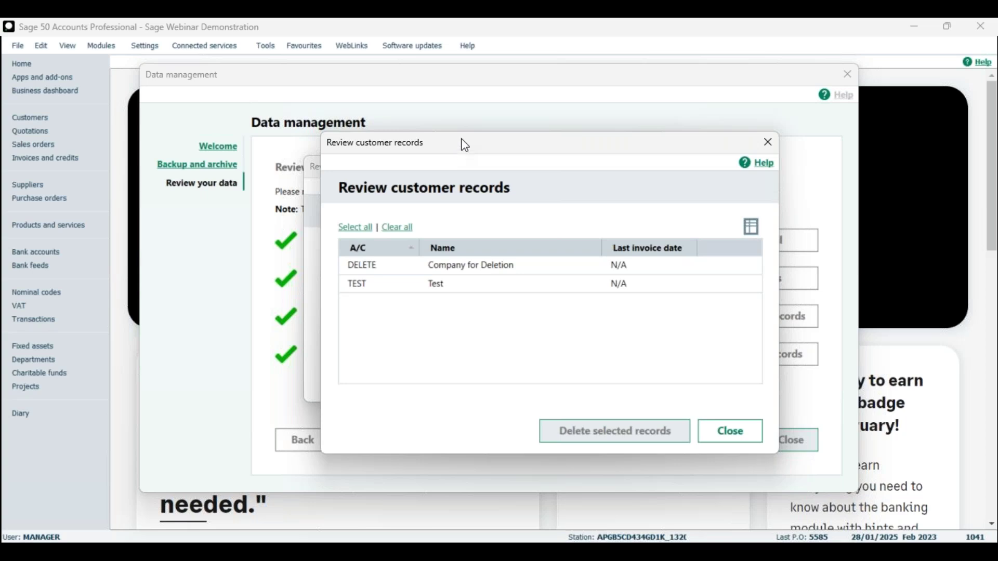
- Delete all the listed customer records, DELETE and TEST, and close the customer review
click(371, 266)
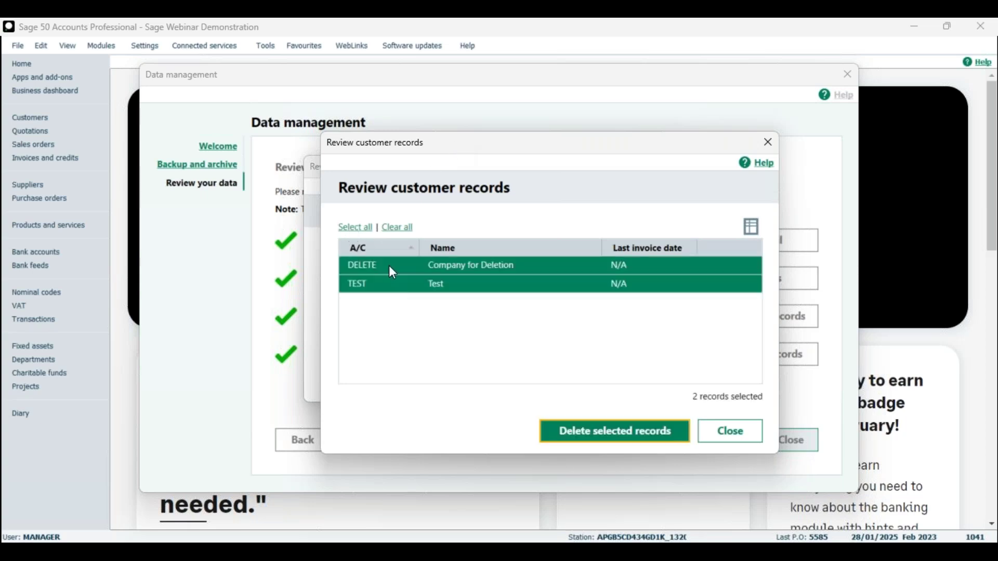
click(390, 284)
click(385, 267)
click(362, 231)
click(615, 435)
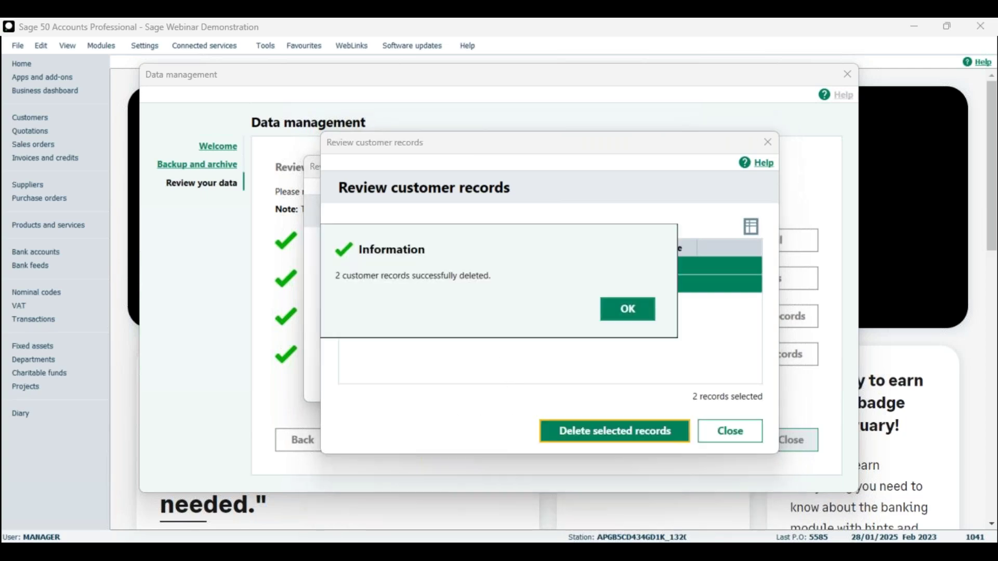
click(623, 312)
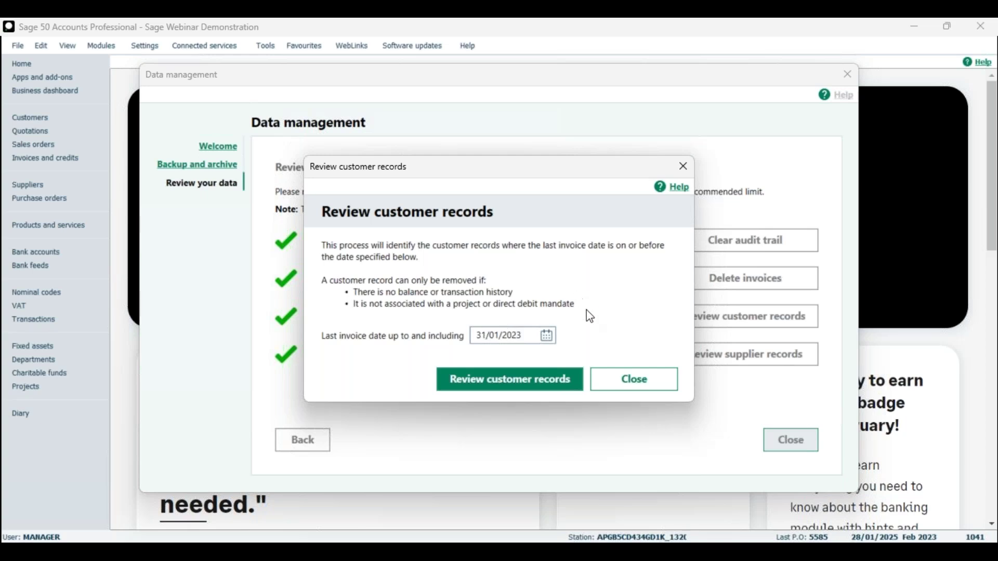
drag(409, 167, 474, 169)
key(Escape)
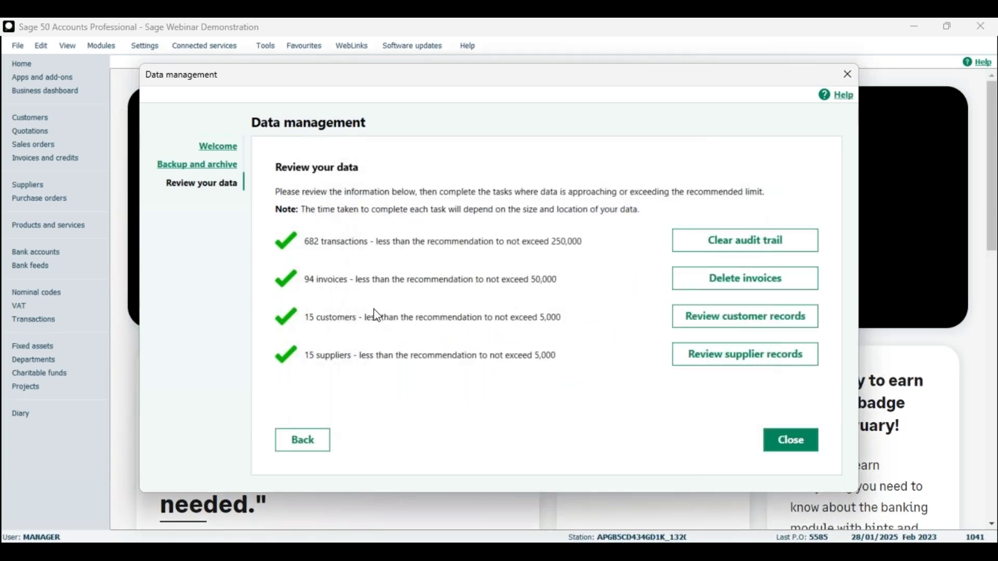
- List the supplier records with a last invoice date up to and including 31/01/2023 for review
click(766, 360)
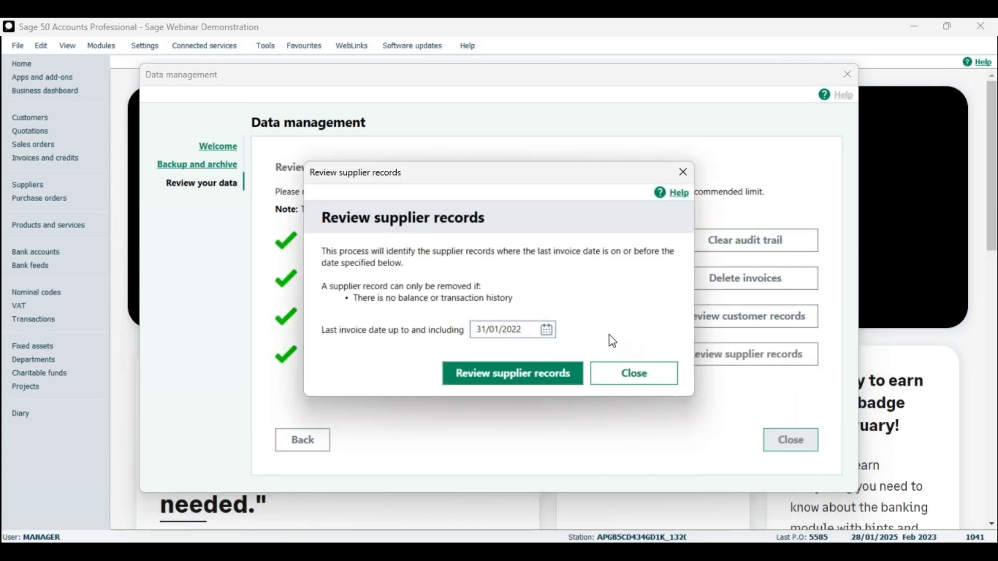
click(530, 329)
key(BackSpace)
text(3)
click(527, 372)
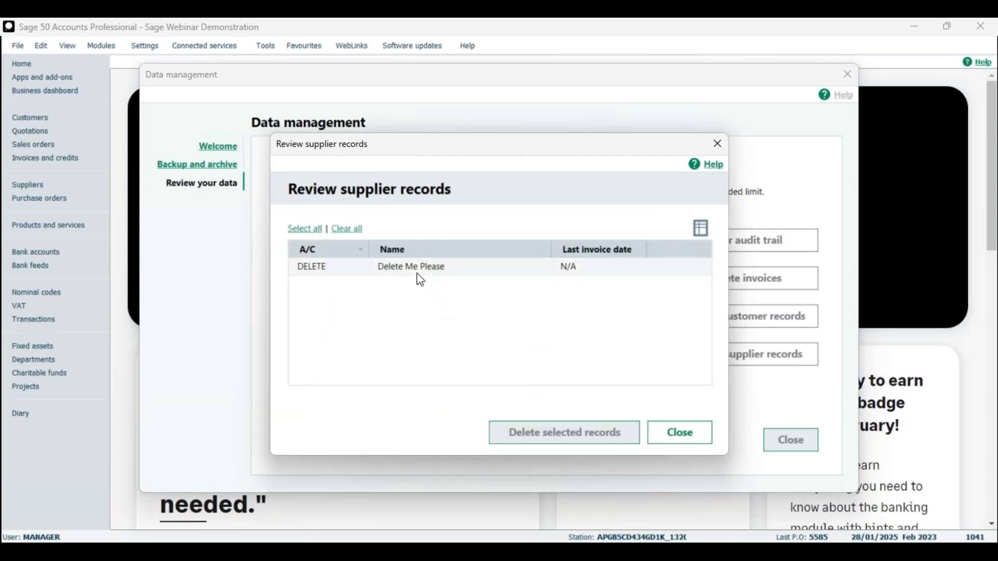
- Delete the supplier record DELETE (Delete Me Please), and close the supplier review and Data management
click(422, 276)
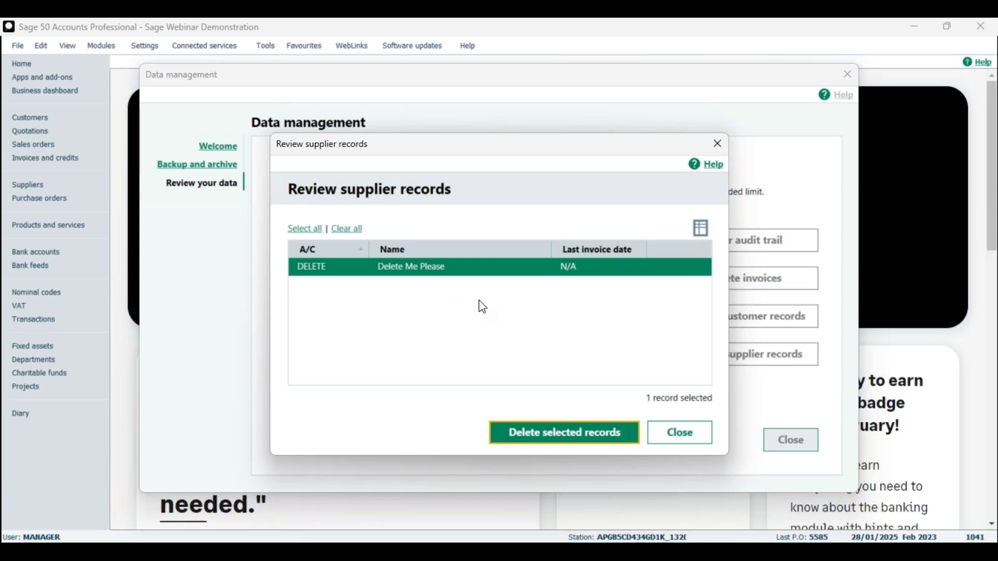
drag(489, 147, 588, 140)
click(687, 431)
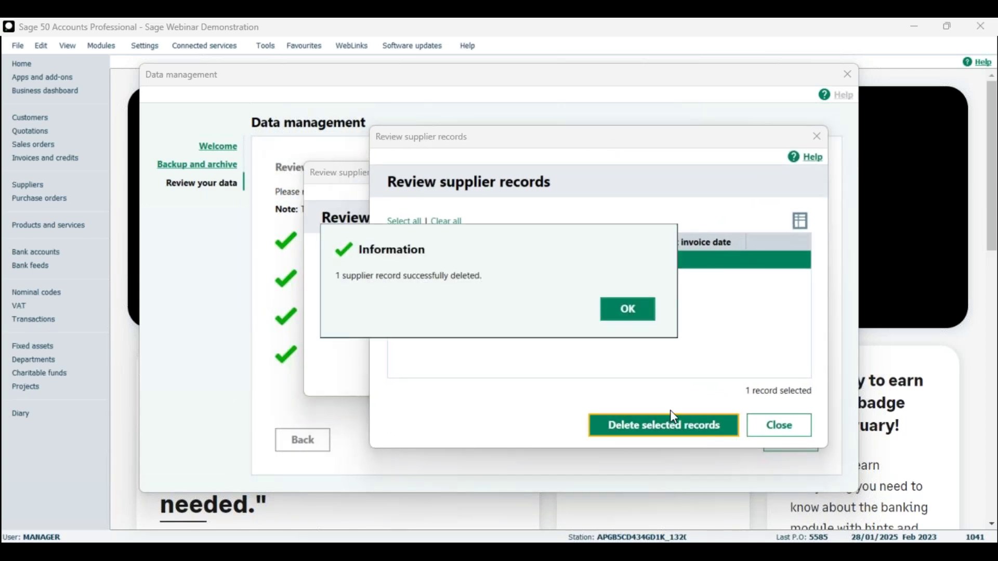
click(623, 310)
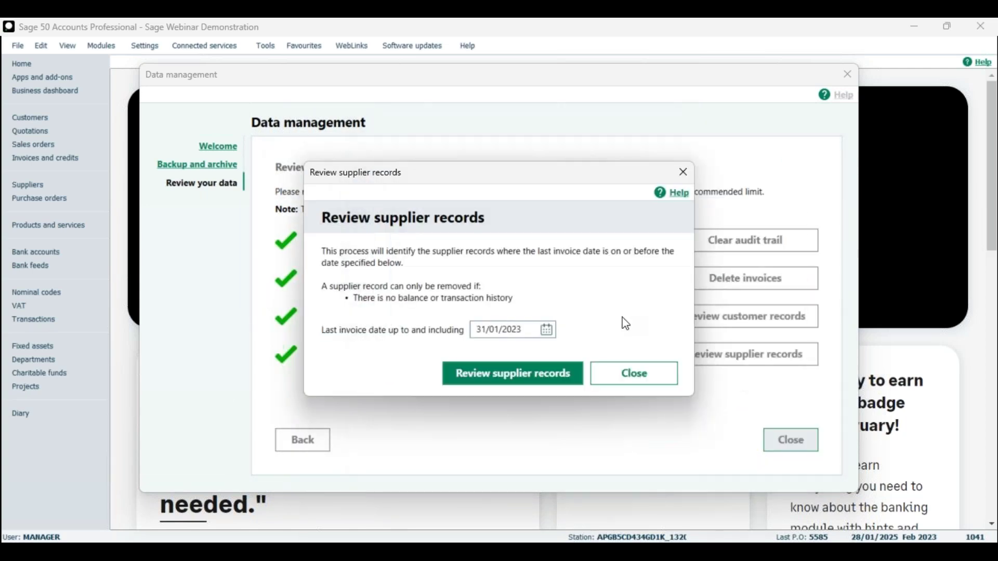
drag(579, 174, 629, 185)
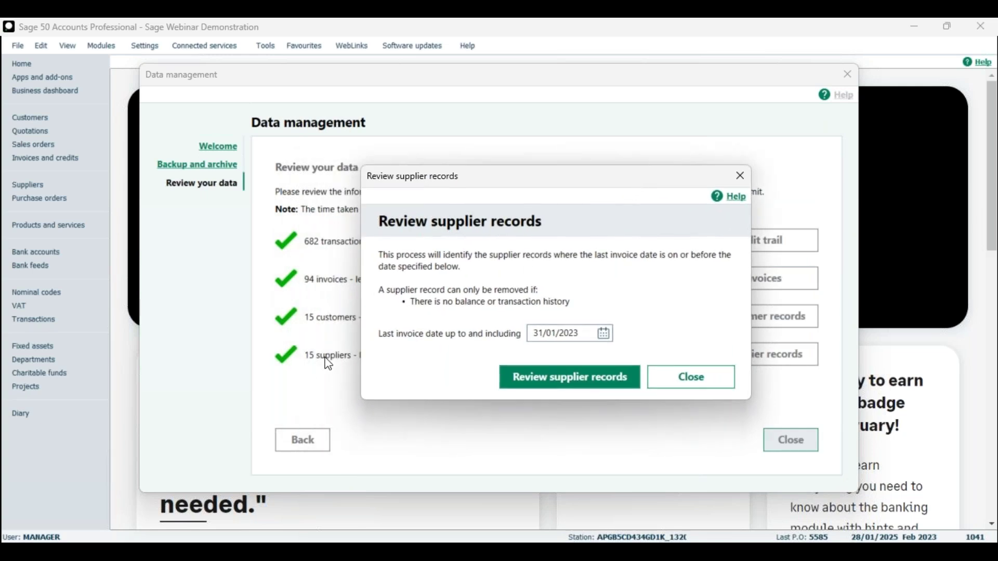
click(687, 379)
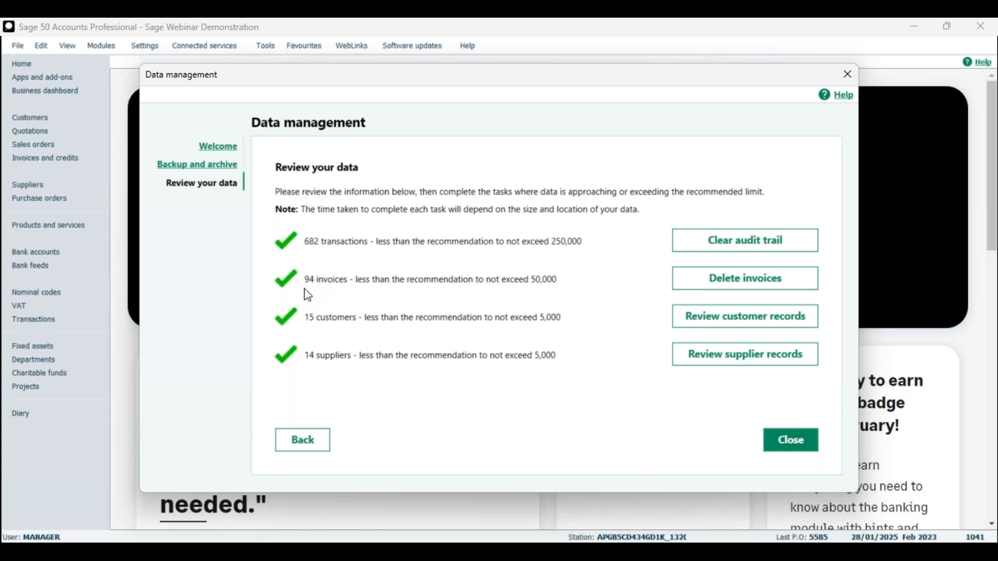
click(803, 447)
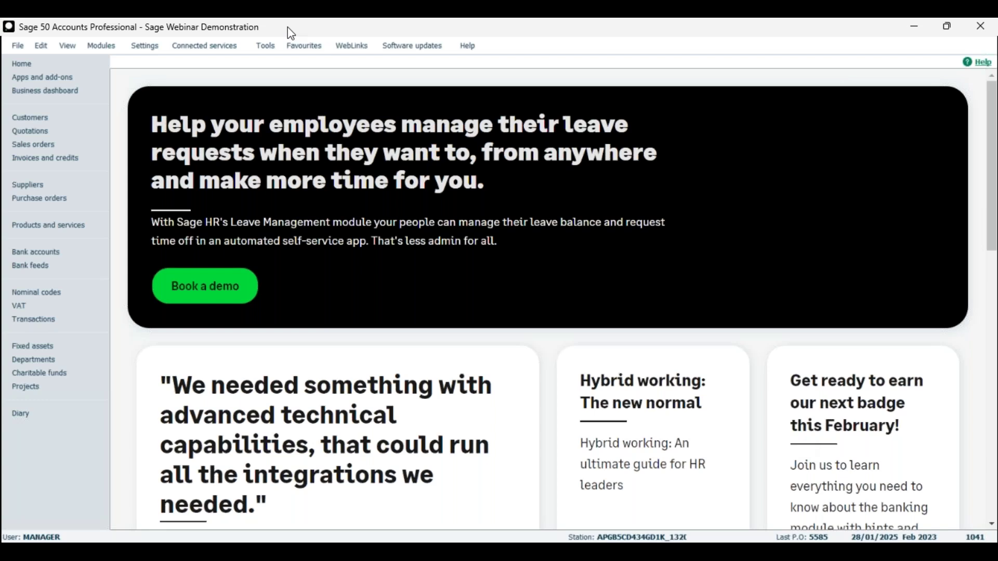
- Back up the company's data files to the Downloads folder under the suggested filename, checking the data first
click(17, 45)
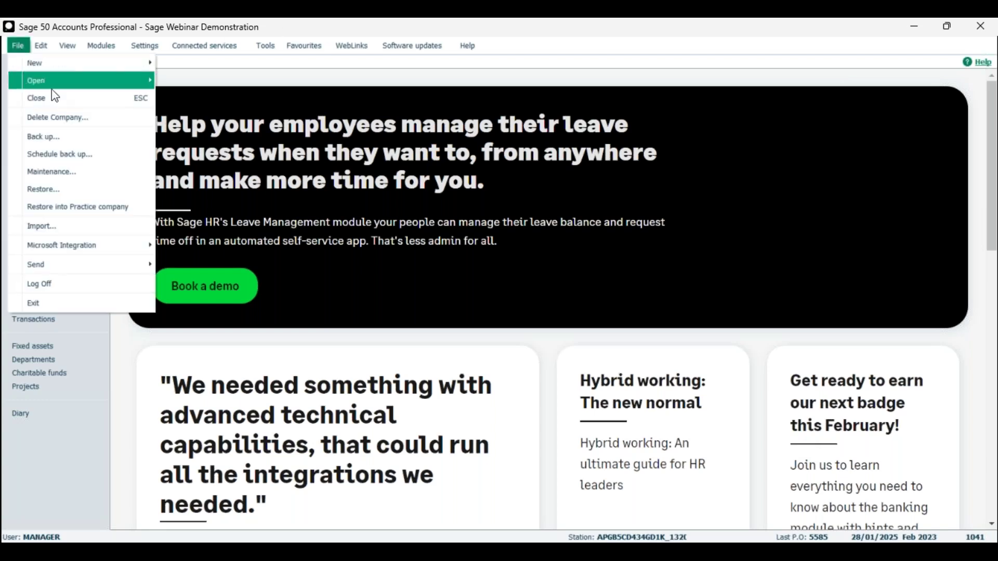
click(68, 138)
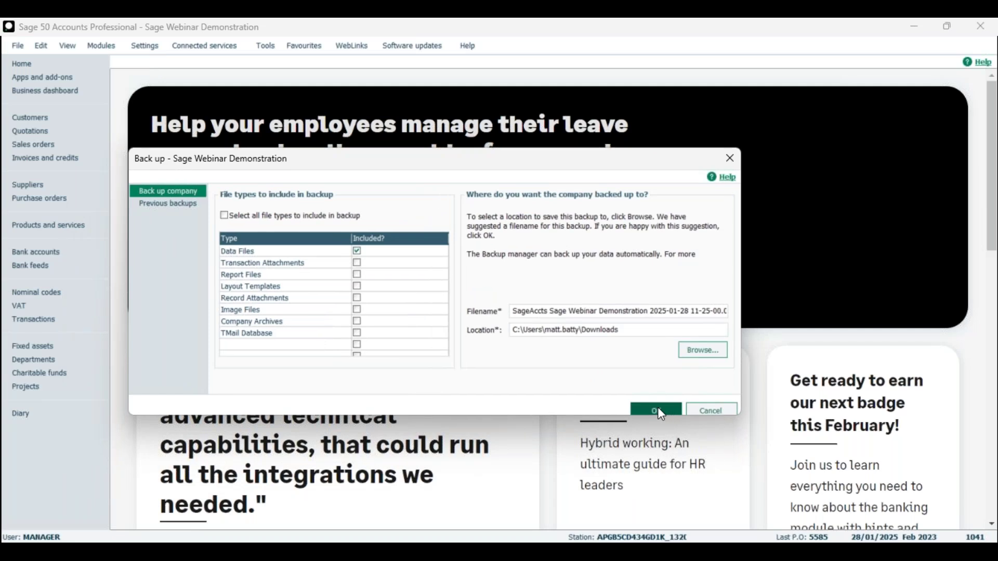
click(657, 407)
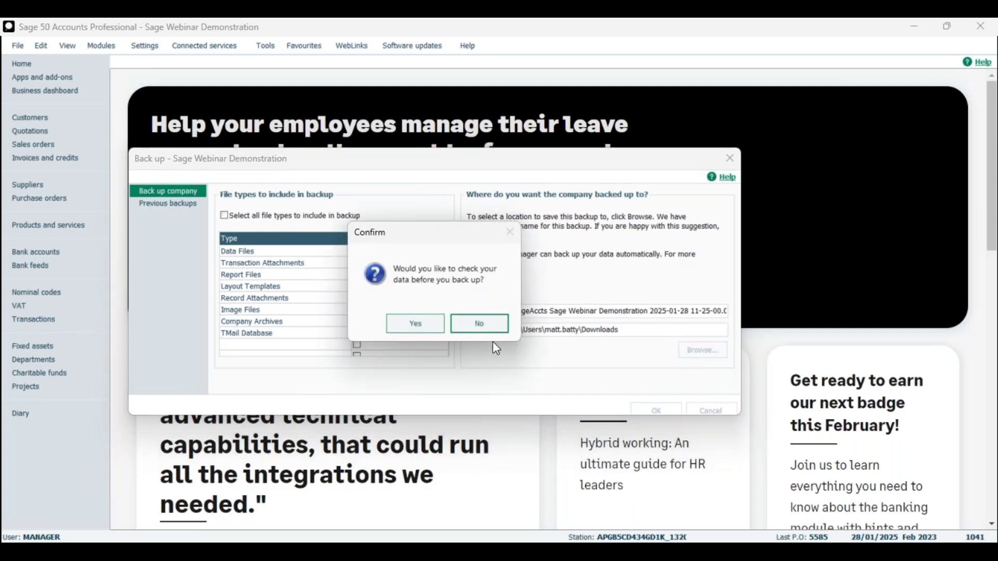
click(435, 330)
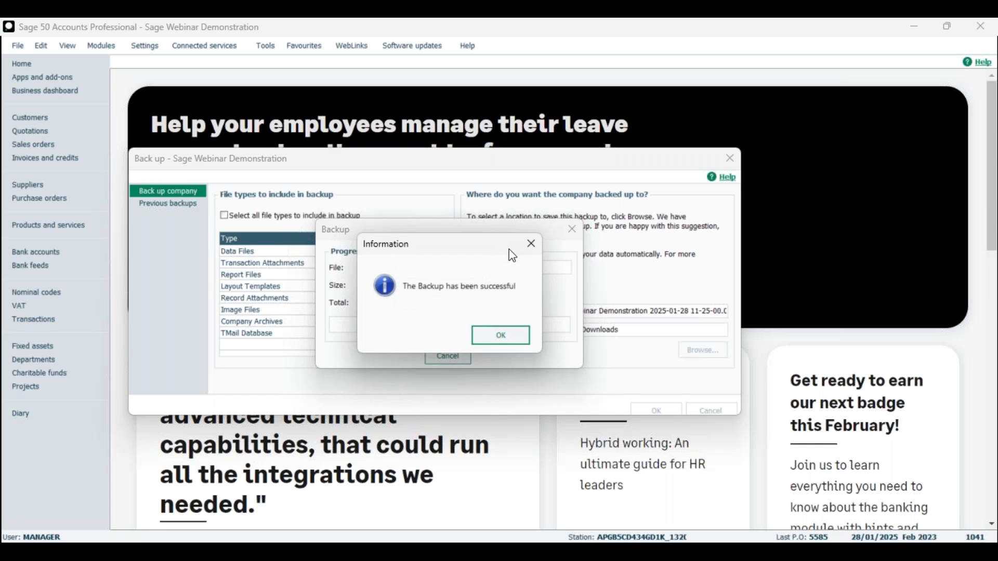
drag(494, 249, 514, 251)
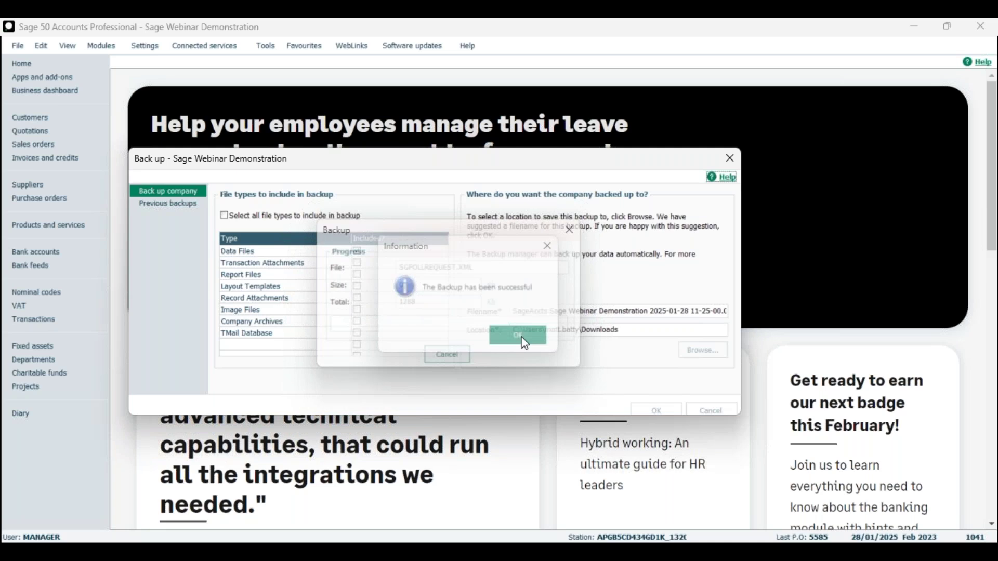
click(523, 336)
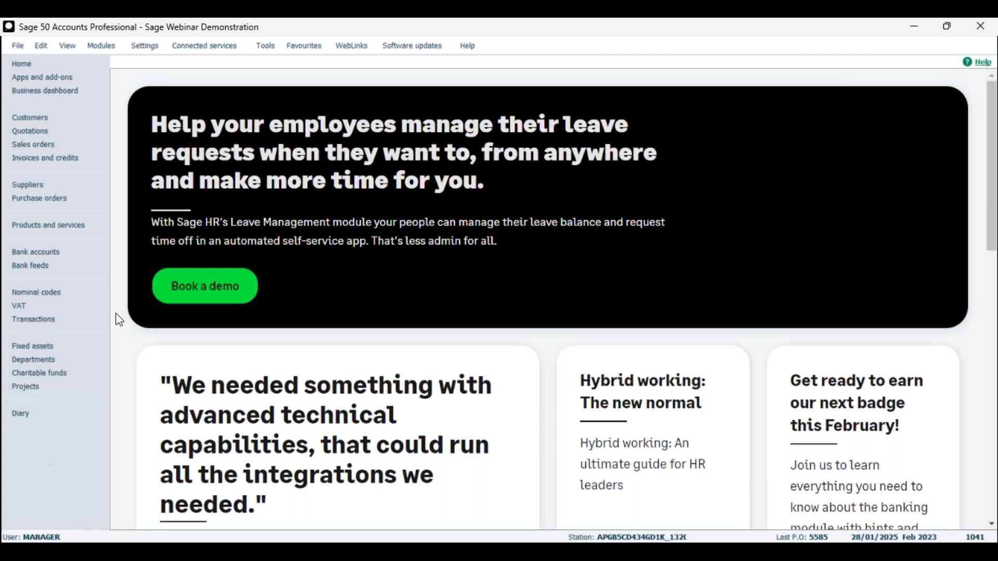
- Compress all data files from File maintenance to reclaim disk space, and close the maintenance windows
click(17, 46)
click(64, 175)
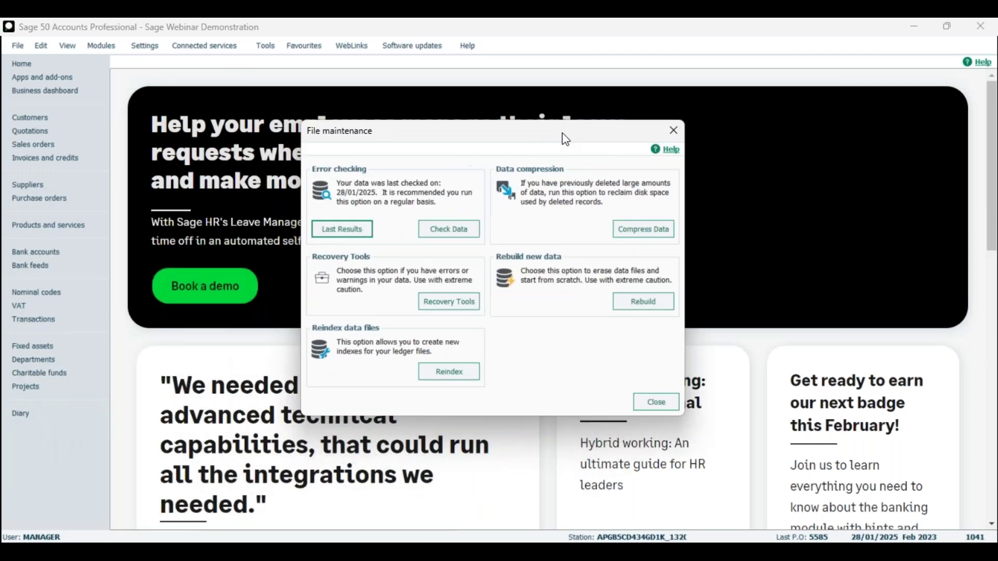
click(669, 230)
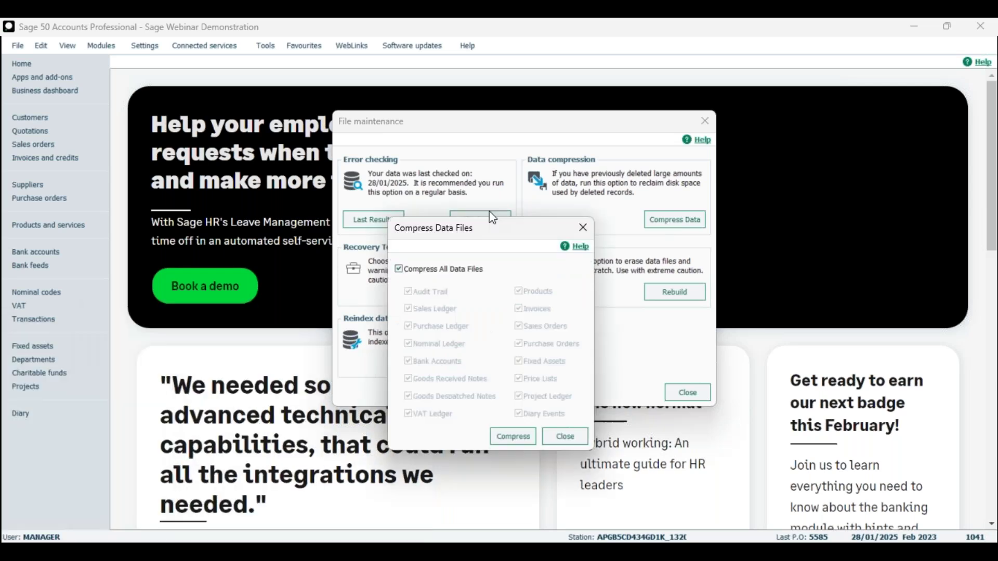
click(423, 210)
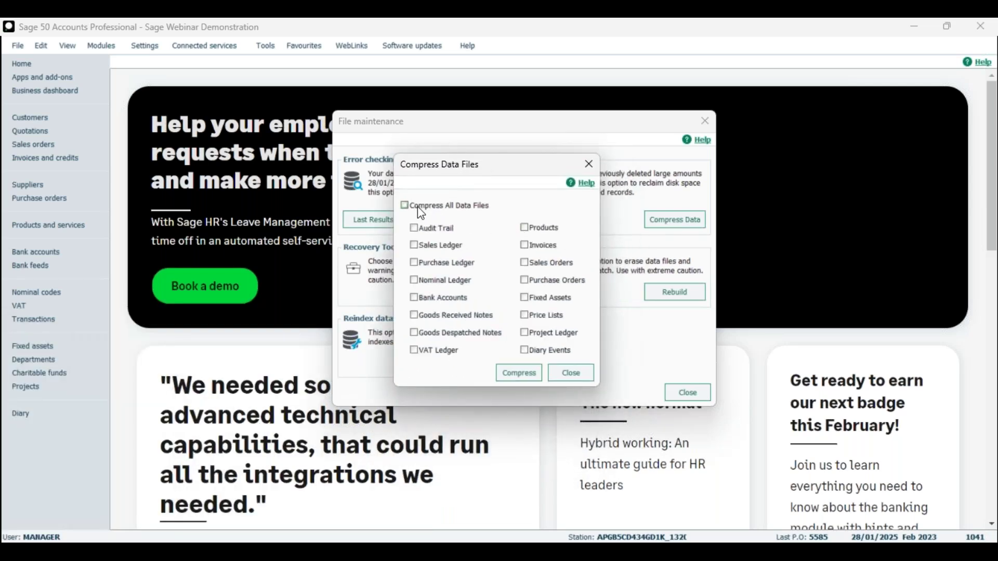
click(417, 208)
click(419, 209)
click(414, 207)
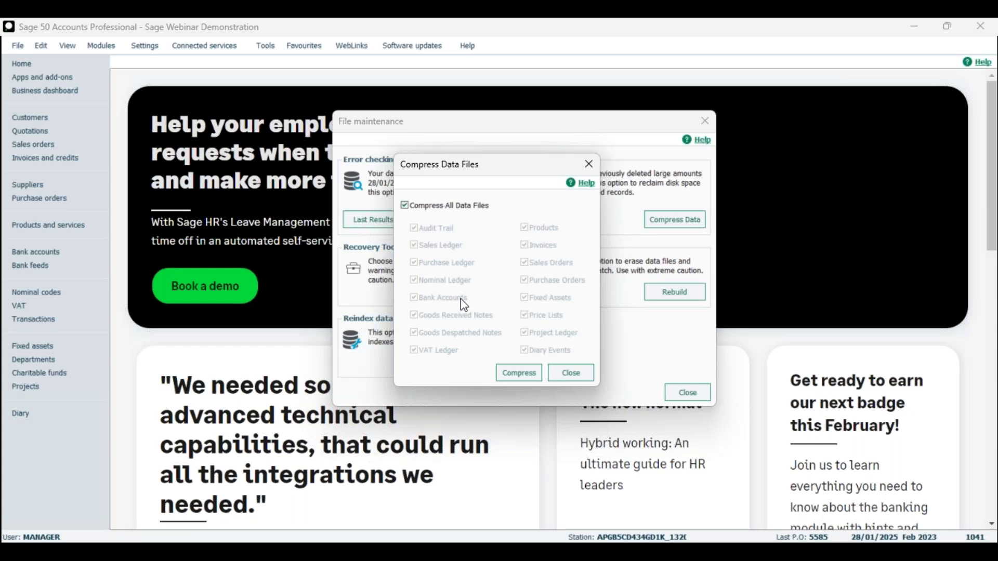
click(524, 380)
click(543, 313)
click(571, 373)
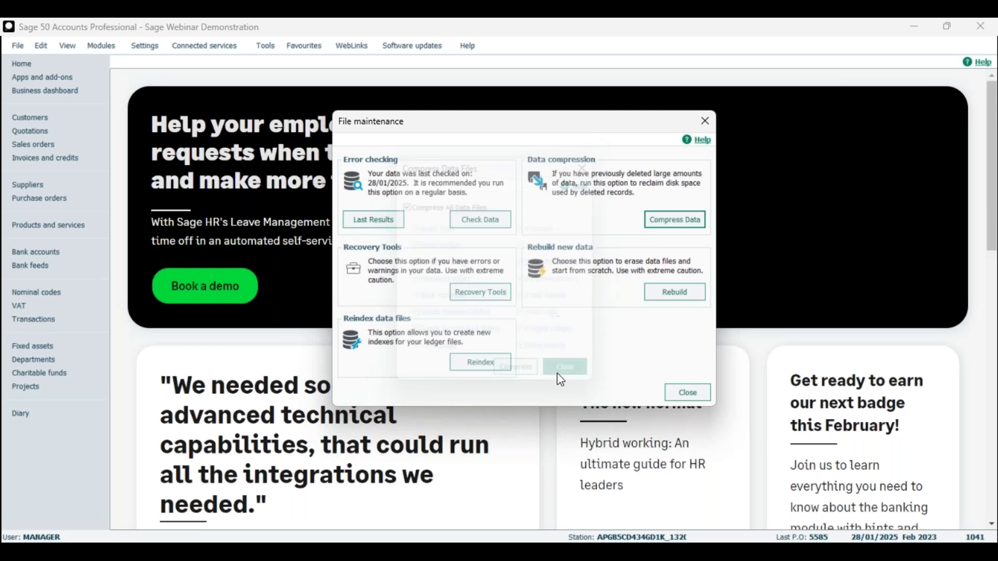
click(687, 392)
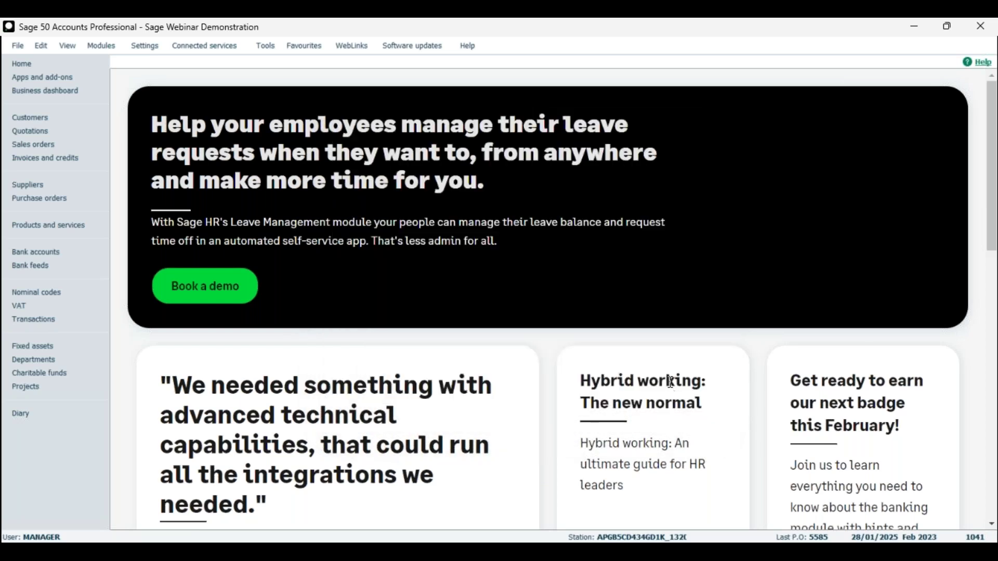